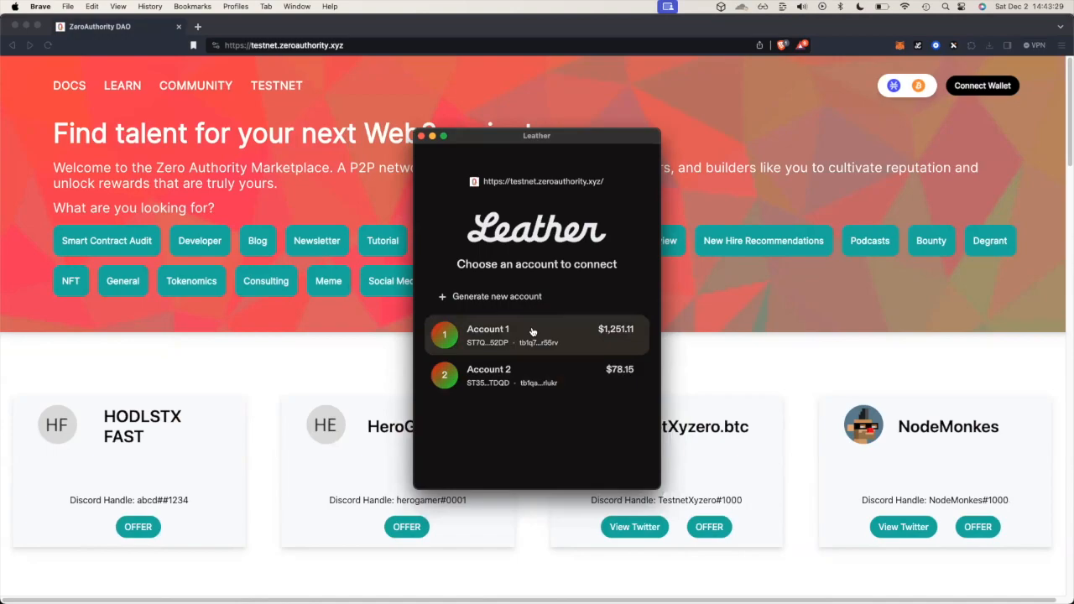
- Sign in to the marketplace with wallet Account 1 and open the profile for editing
{"action": "left_click", "coordinate": [532, 332]}
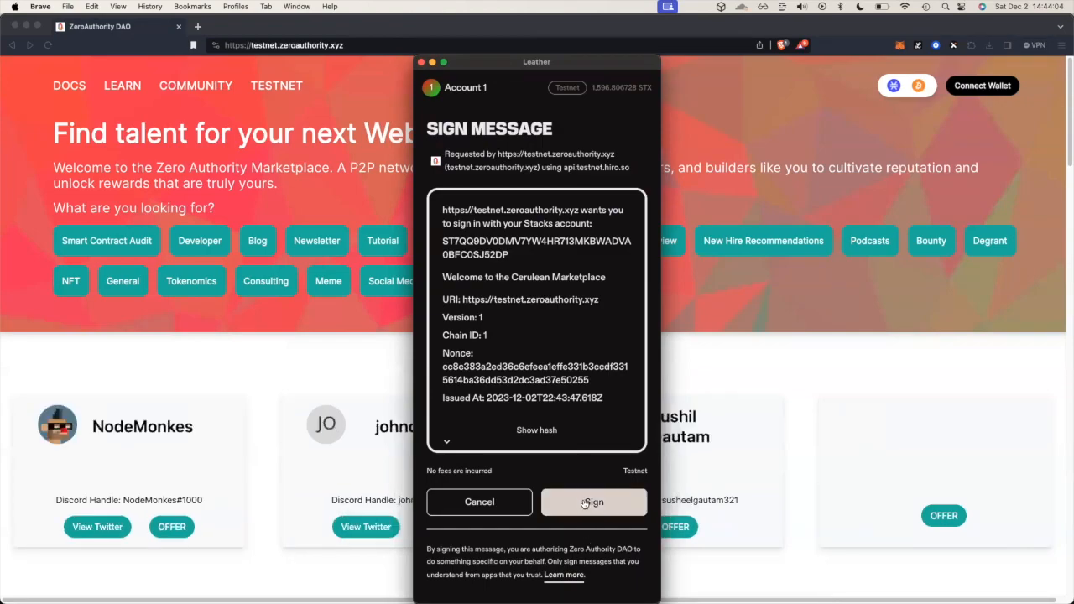
{"action": "left_click", "coordinate": [584, 503]}
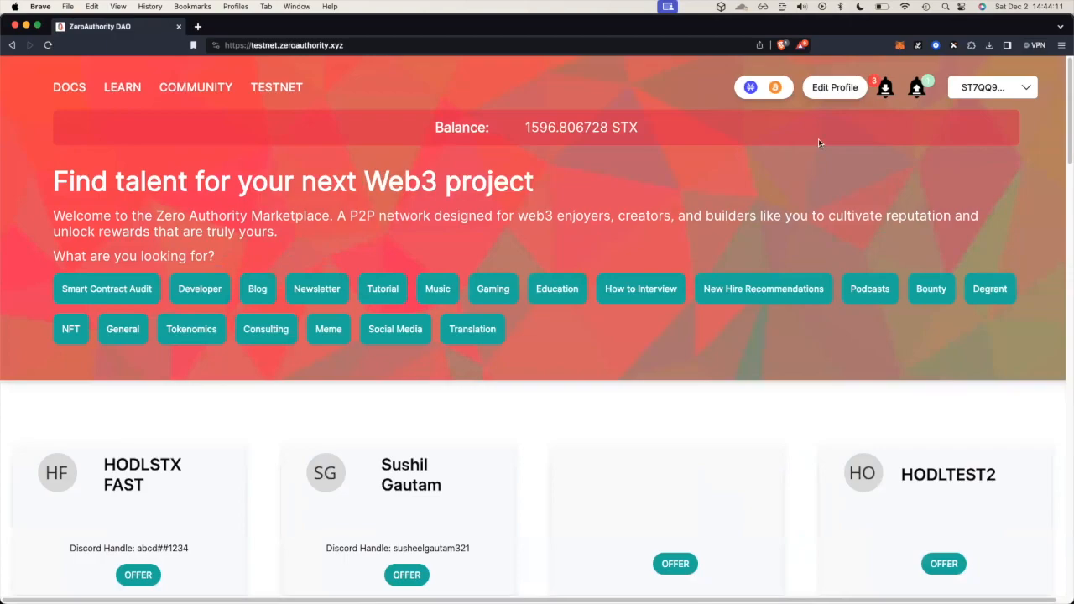
{"action": "left_click", "coordinate": [841, 94]}
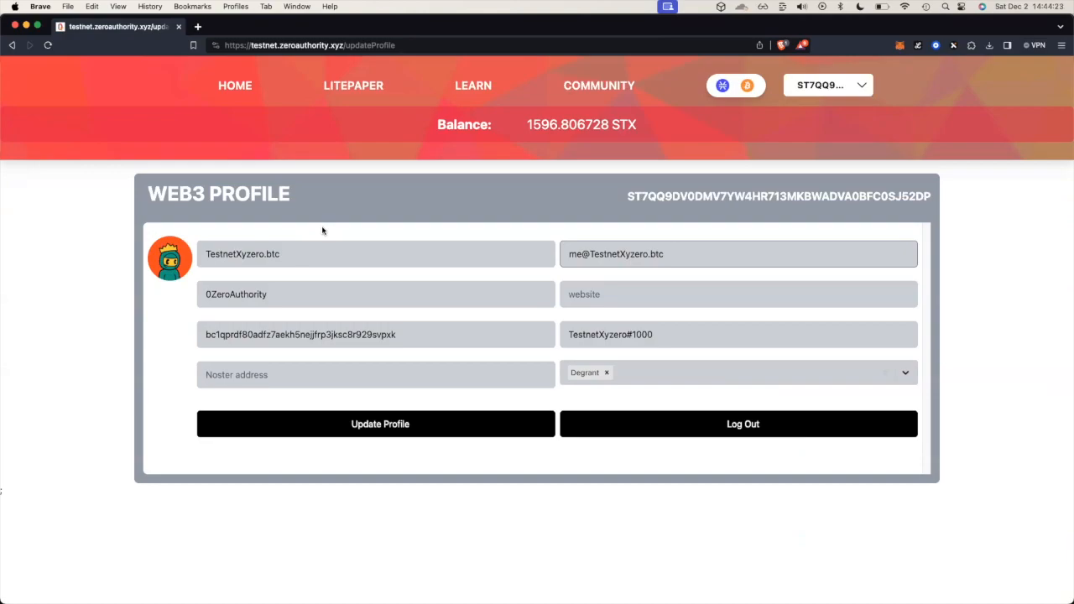
- Clear the profile's Twitter handle and re-enter it as 0ZeroAuthority
{"action": "left_click_drag", "start_coordinate": [316, 254], "coordinate": [178, 255]}
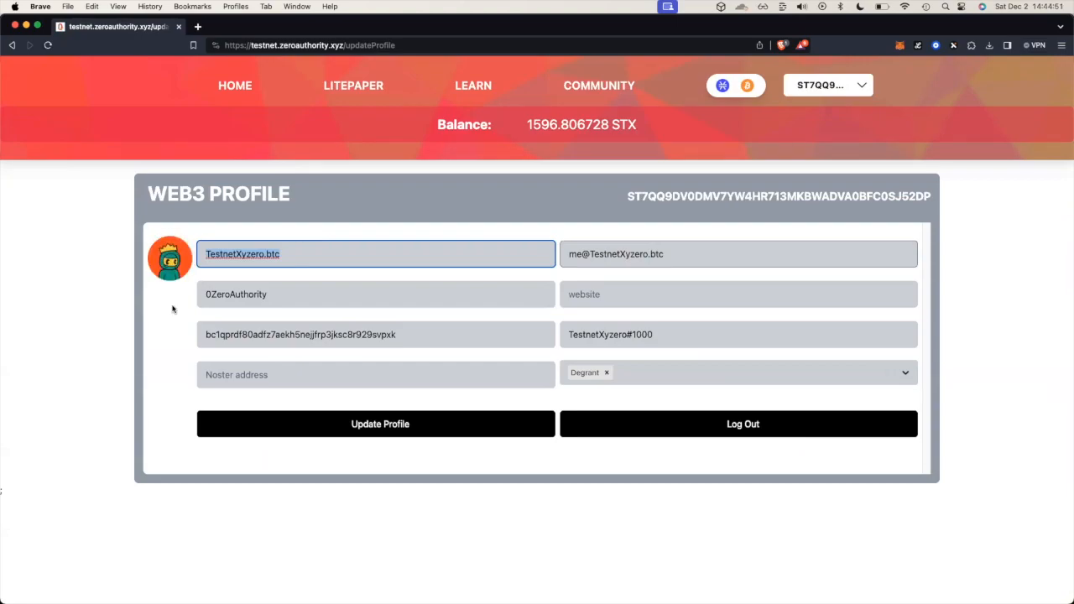
{"action": "key", "text": "Tab"}
{"action": "key", "text": "BackSpace"}
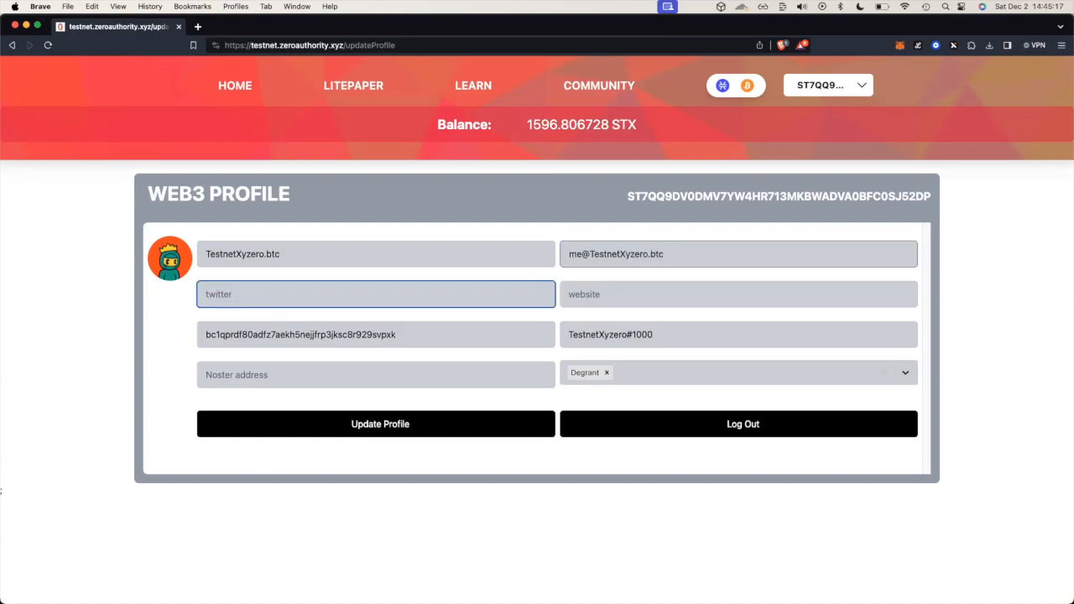
{"action": "type", "text": "0ZeroAuthority"}
{"action": "key", "text": "Tab"}
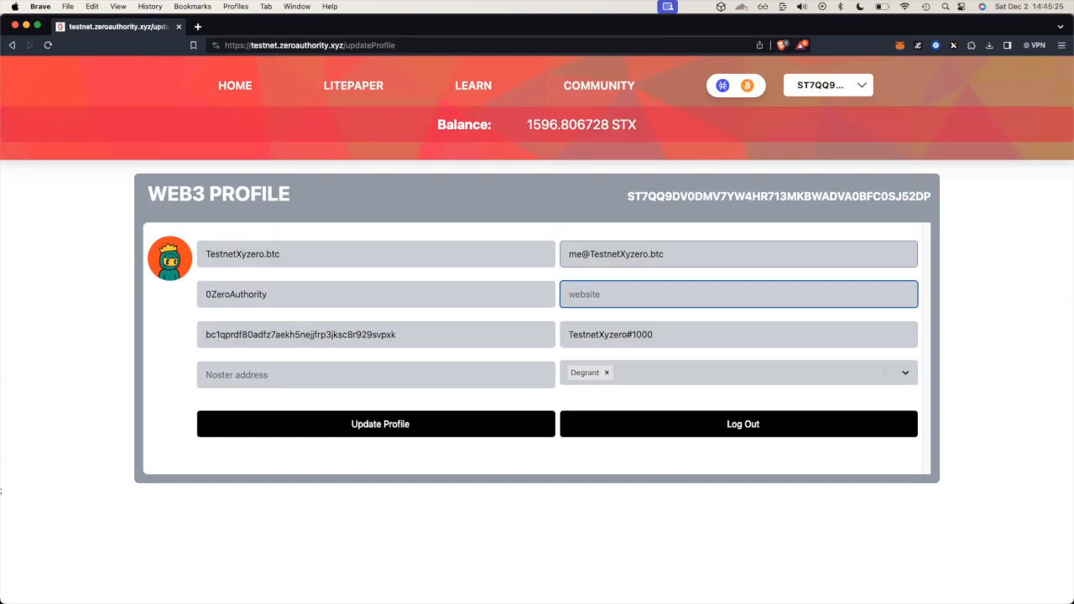
- Copy the profile's BTC address, clear the field and paste the address back in
{"action": "key", "text": "Tab"}
{"action": "key", "text": "super+c"}
{"action": "key", "text": "BackSpace"}
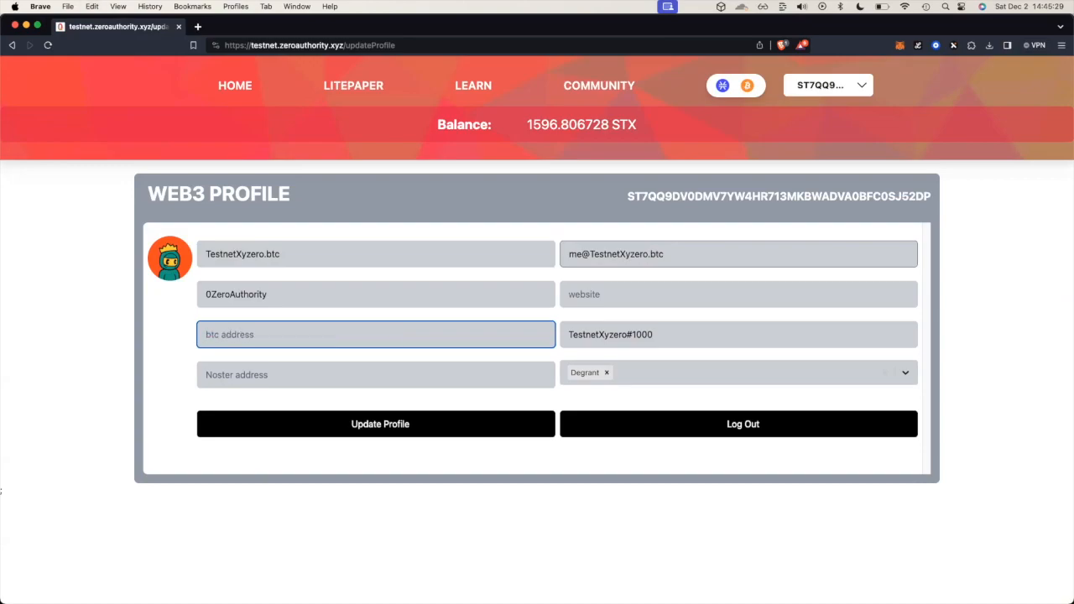
{"action": "key", "text": "super+v"}
{"action": "key", "text": "Tab"}
- Copy the profile's Discord ID, clear the field and restore the same ID
{"action": "key", "text": "super+c"}
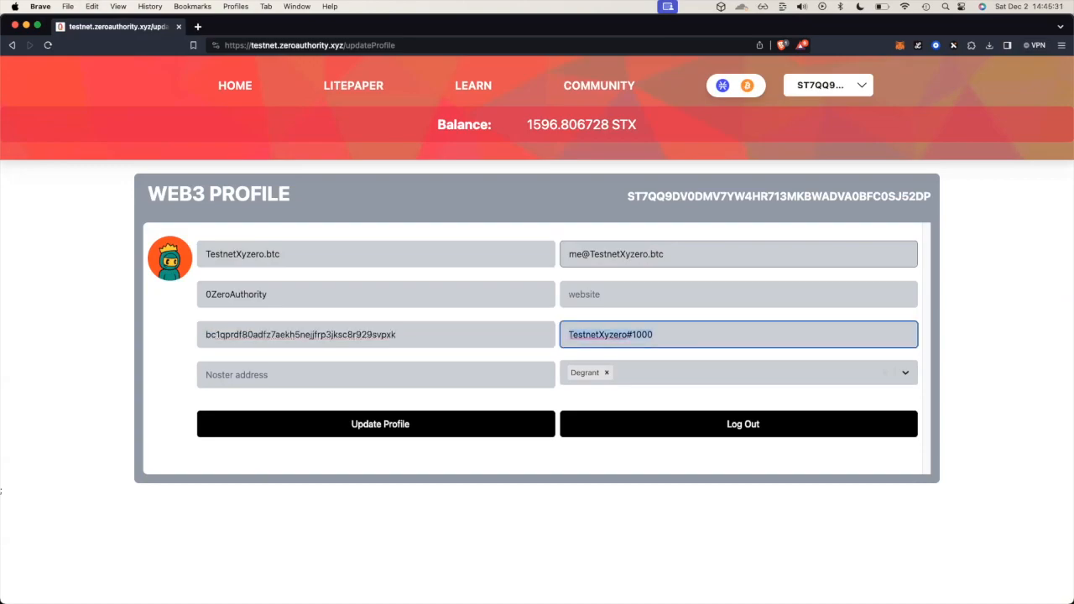
{"action": "key", "text": "BackSpace"}
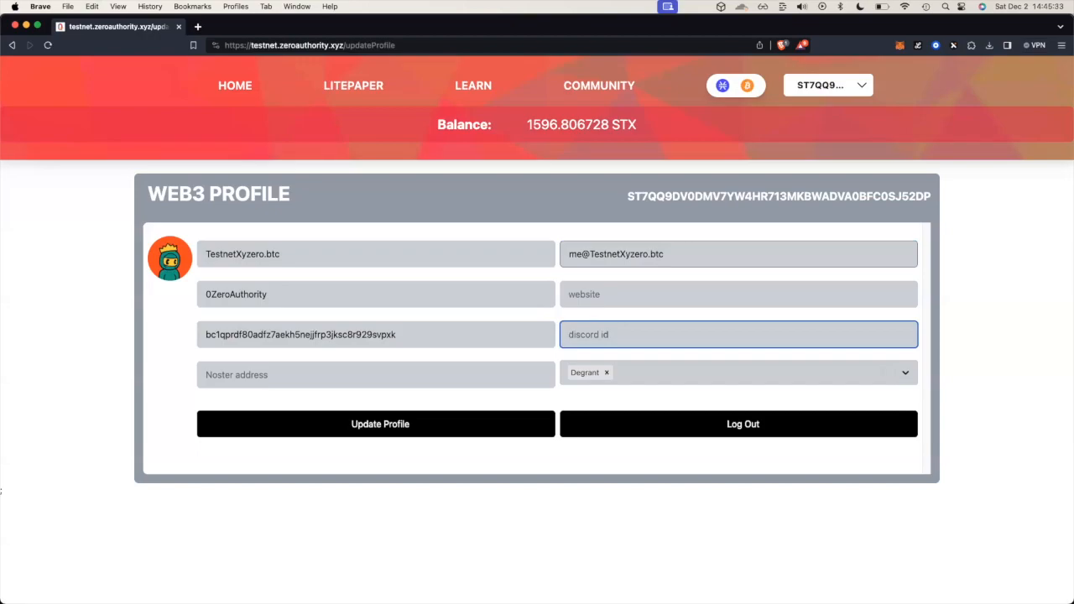
{"action": "key", "text": "super+v"}
{"action": "key", "text": "BackSpace"}
{"action": "type", "text": "#"}
{"action": "key", "text": "Tab"}
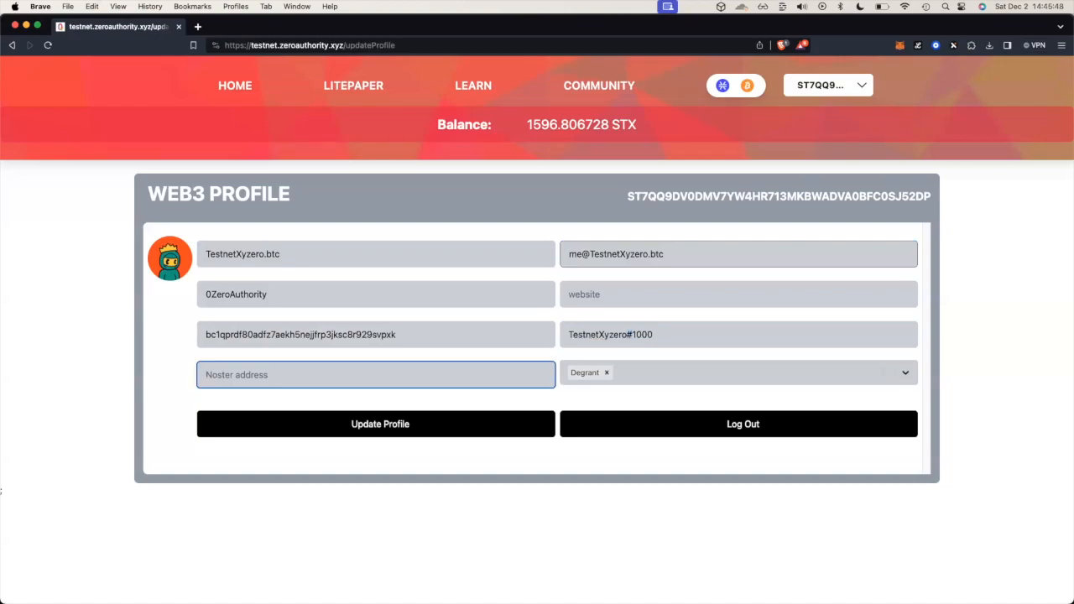
- Review the available service categories, keep Degrant selected, and save the profile update
{"action": "left_click", "coordinate": [696, 369]}
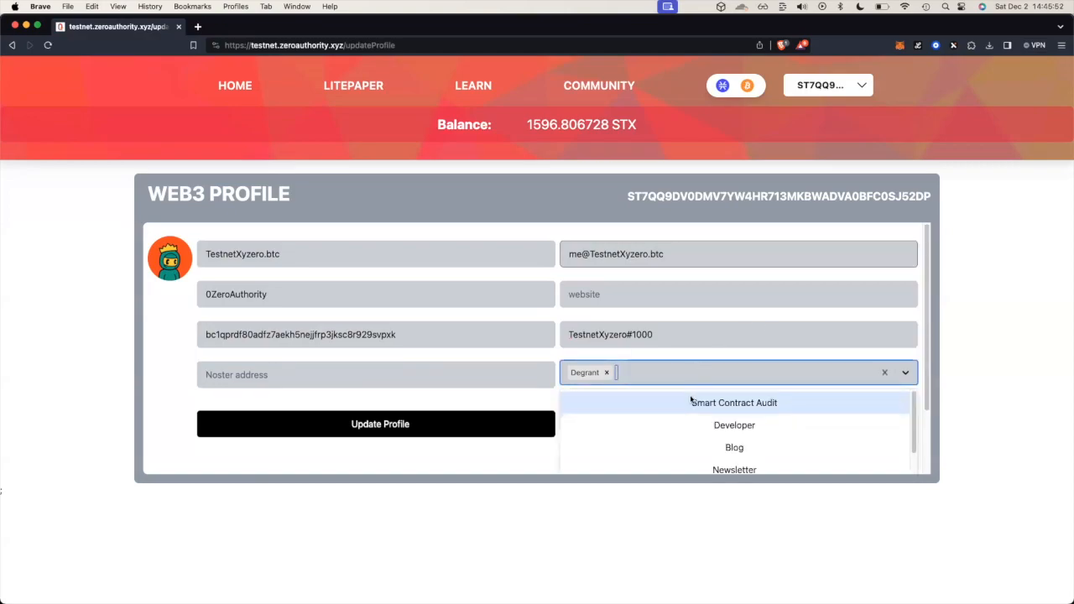
{"action": "scroll", "coordinate": [690, 401], "scroll_direction": "down", "scroll_amount": 5}
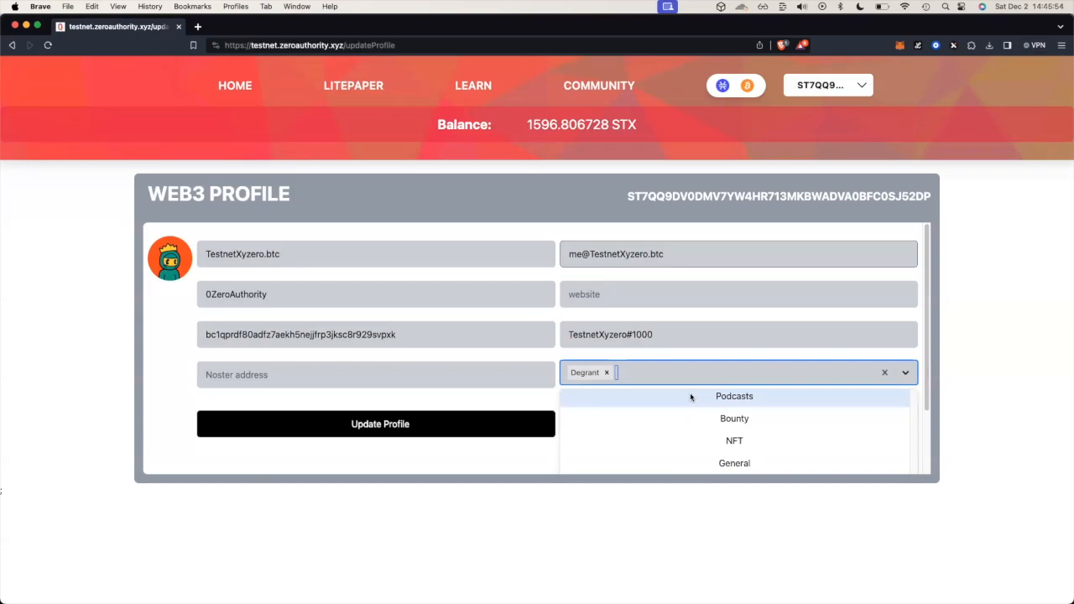
{"action": "scroll", "coordinate": [510, 458], "scroll_direction": "down", "scroll_amount": 2}
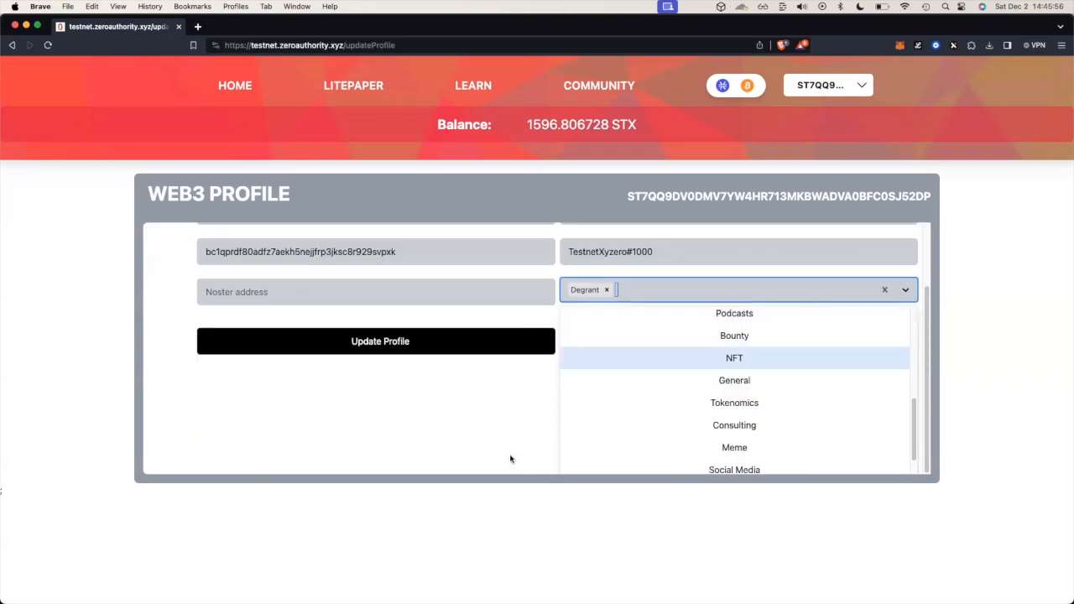
{"action": "scroll", "coordinate": [669, 410], "scroll_direction": "down", "scroll_amount": 2}
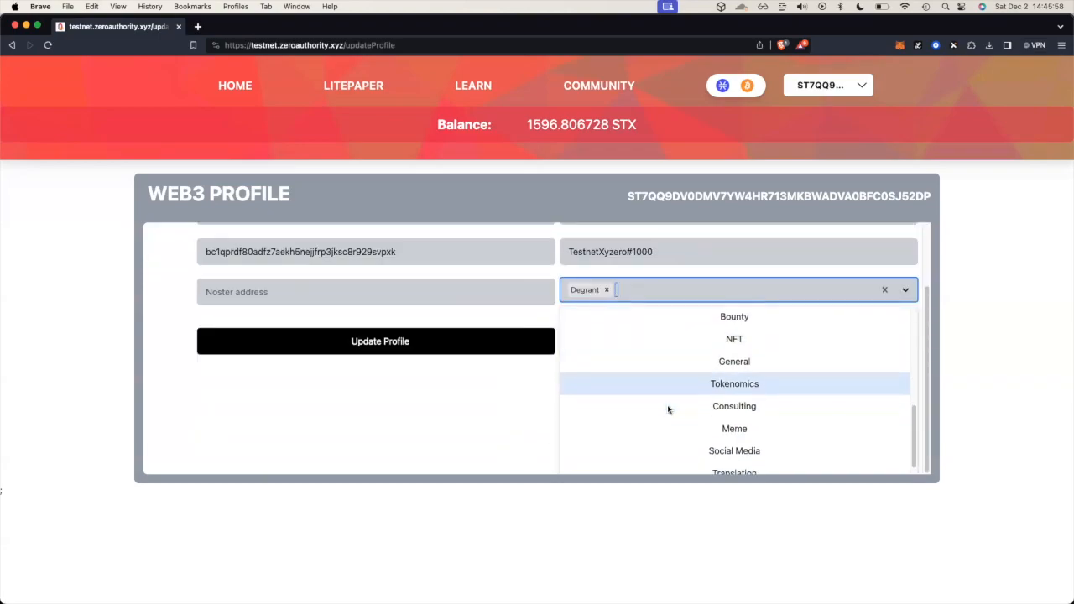
{"action": "scroll", "coordinate": [669, 409], "scroll_direction": "up", "scroll_amount": 2}
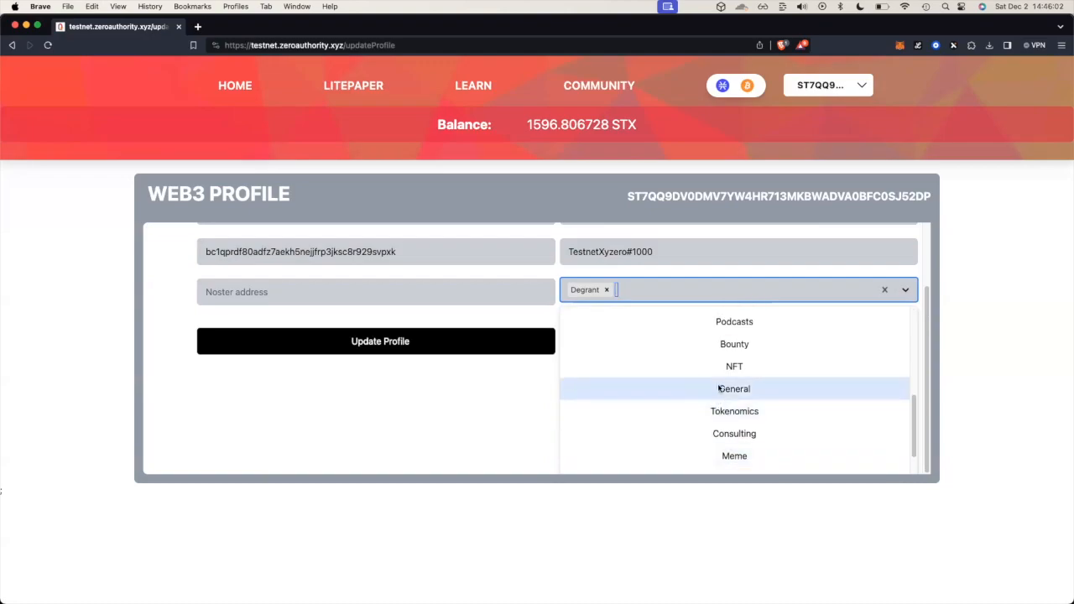
{"action": "left_click", "coordinate": [488, 438]}
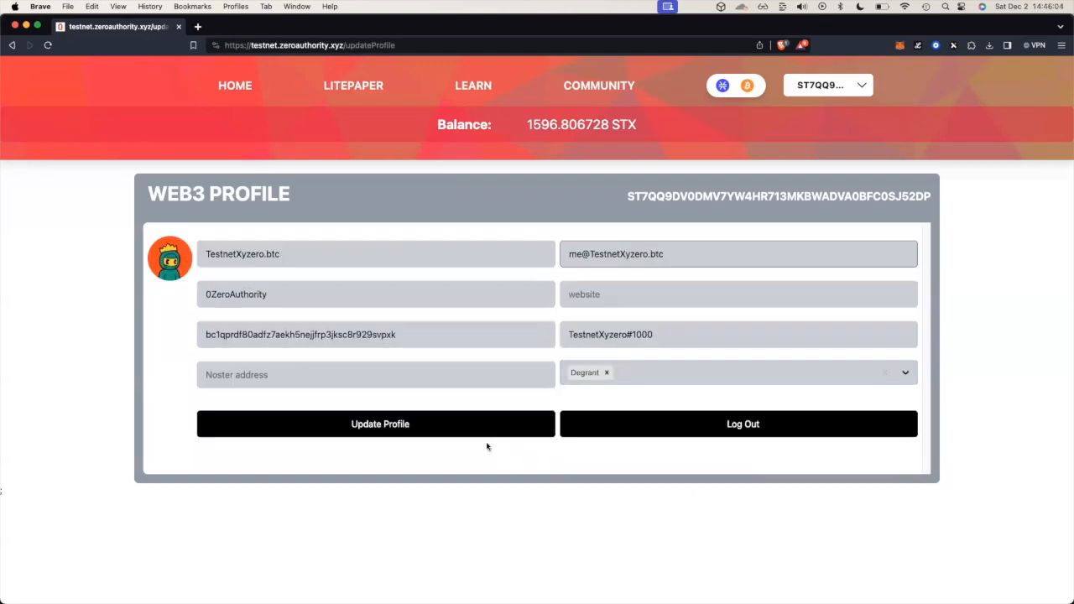
{"action": "left_click", "coordinate": [383, 419]}
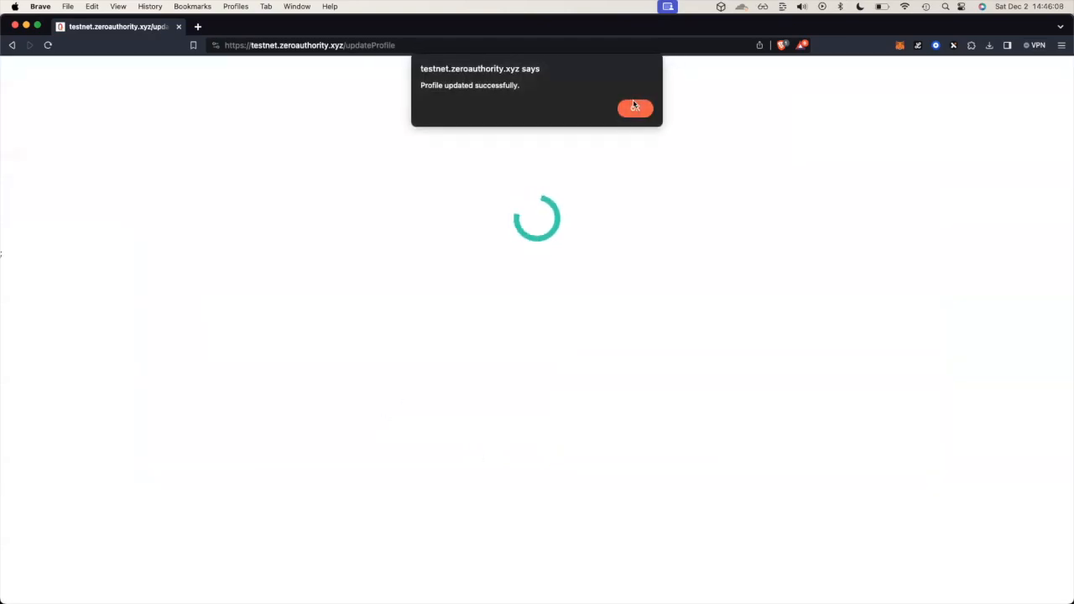
{"action": "left_click", "coordinate": [634, 106]}
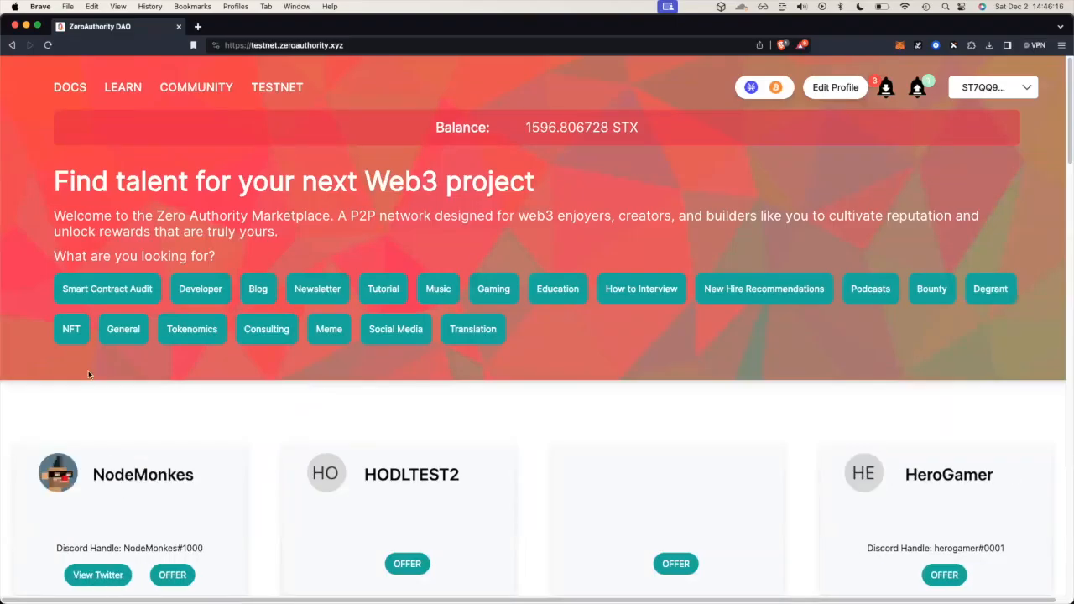
- Start an NFT offer to NodeMonkes with a scope covering NFT creation and minting, metadata design, blockchain deployment, marketplace integration and ongoing support
{"action": "left_click", "coordinate": [71, 328]}
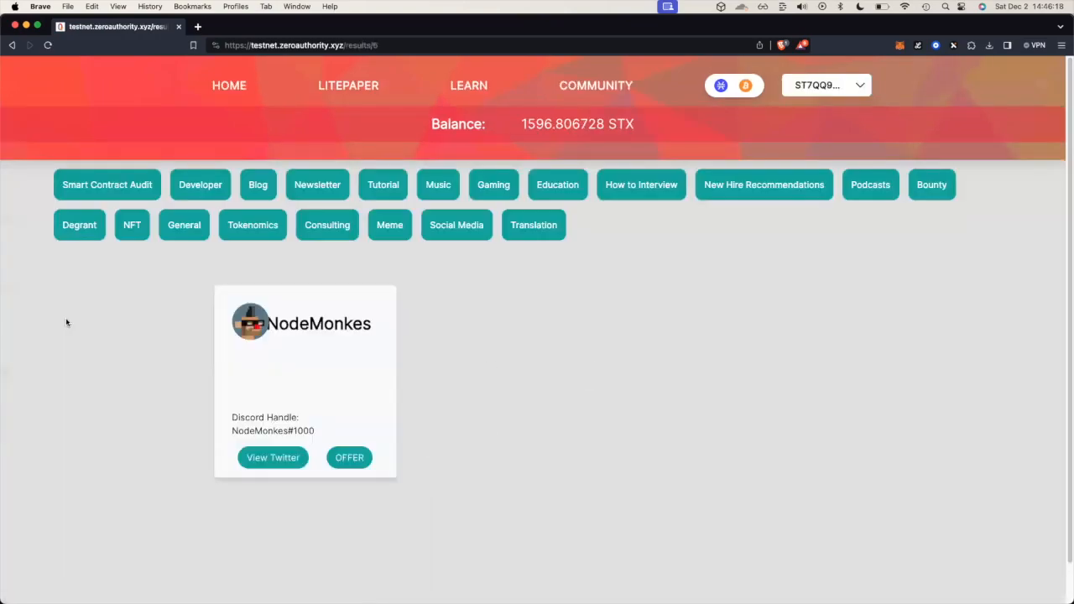
{"action": "left_click", "coordinate": [353, 460]}
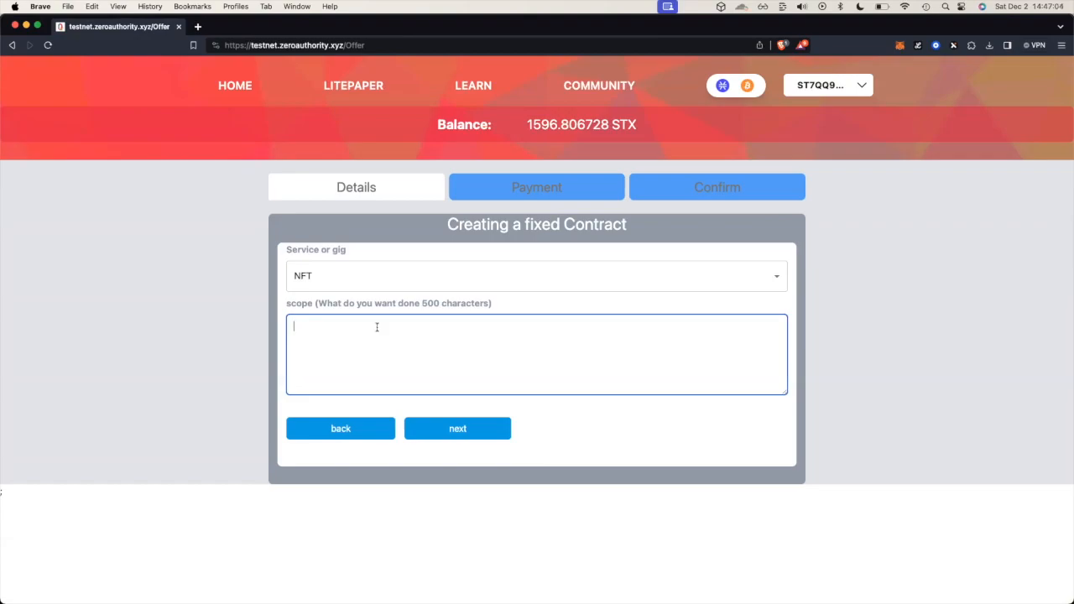
{"action": "type", "text": "Create and mint unique NFTs, design corresponding metadata, and deploy on a blockchain platform. Ensure secure transactions, integrate with NFT marketplaces, and provide documentation for ownership transfer. Offer ongoing support for token holders and potential upgrades."}
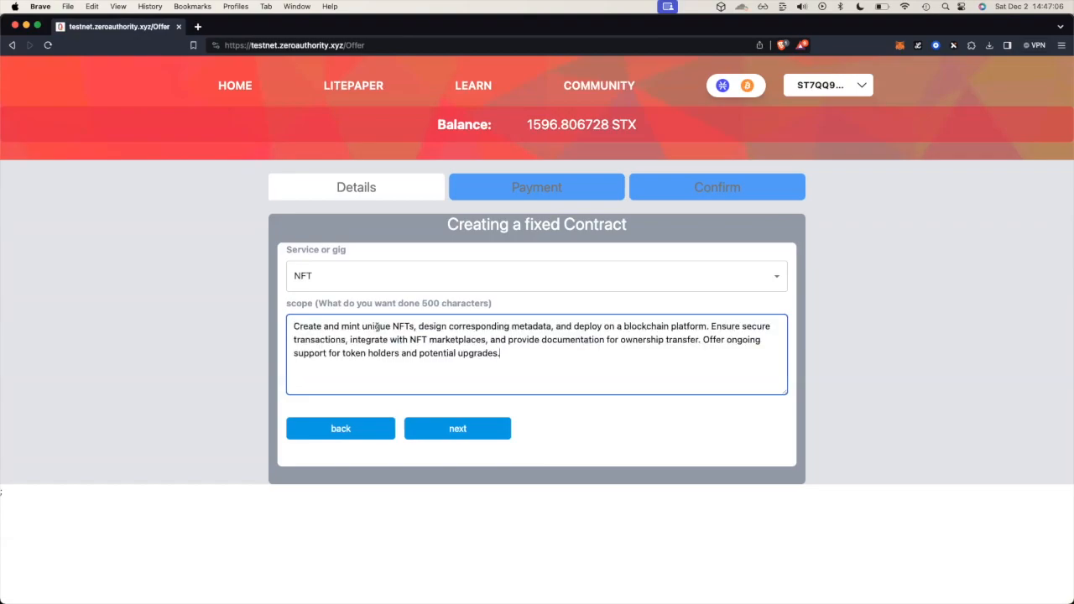
{"action": "left_click", "coordinate": [424, 428]}
- Set the contract amount to 10 STX and the end date to 01/02/2024, and submit the payment details
{"action": "left_click_drag", "start_coordinate": [306, 273], "coordinate": [279, 277]}
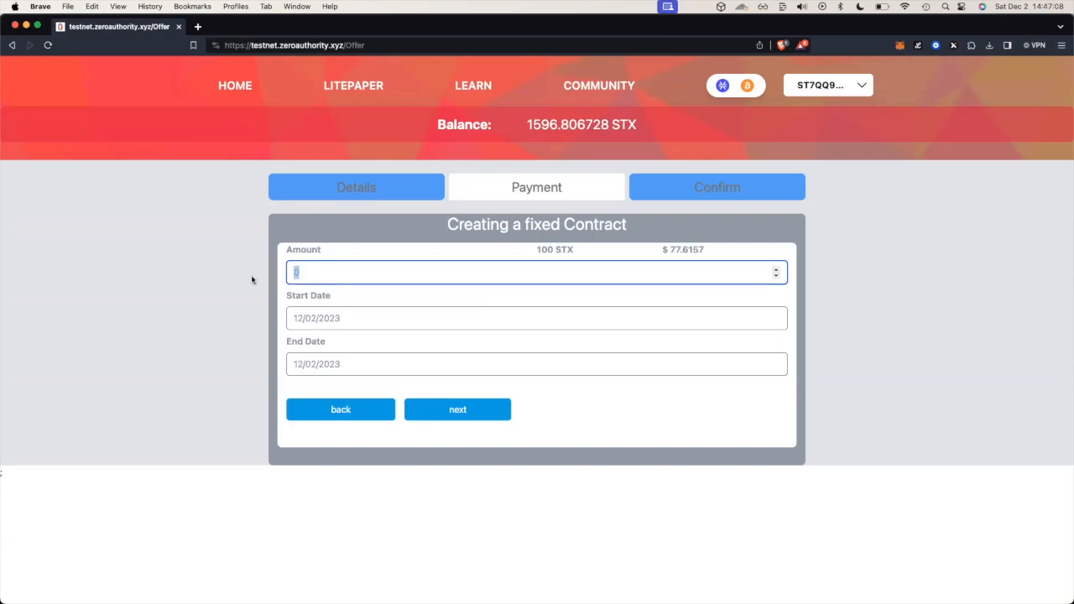
{"action": "type", "text": "10"}
{"action": "left_click", "coordinate": [364, 362]}
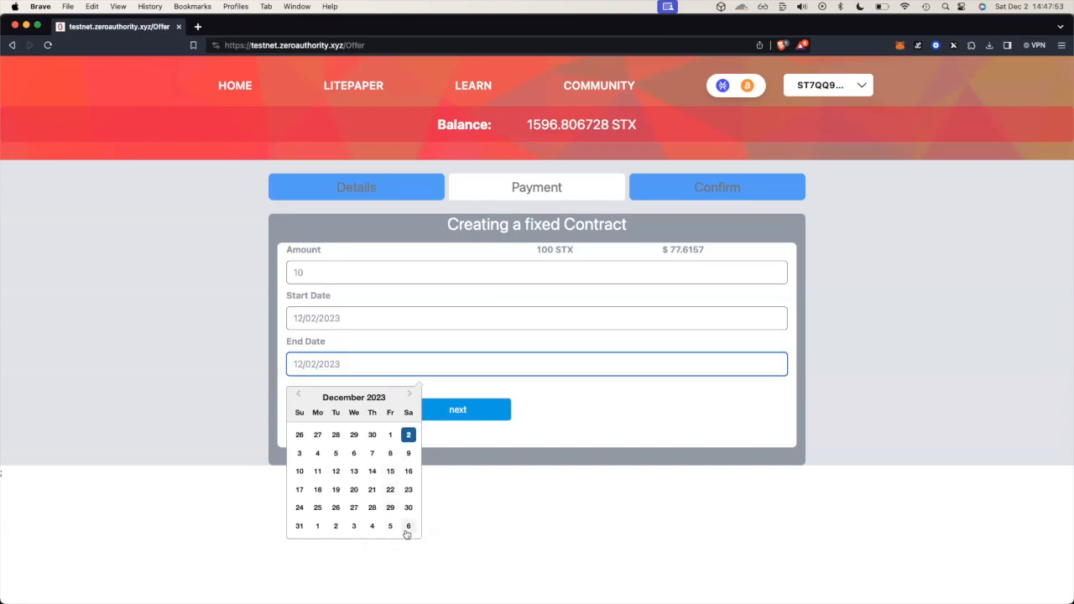
{"action": "left_click", "coordinate": [335, 526]}
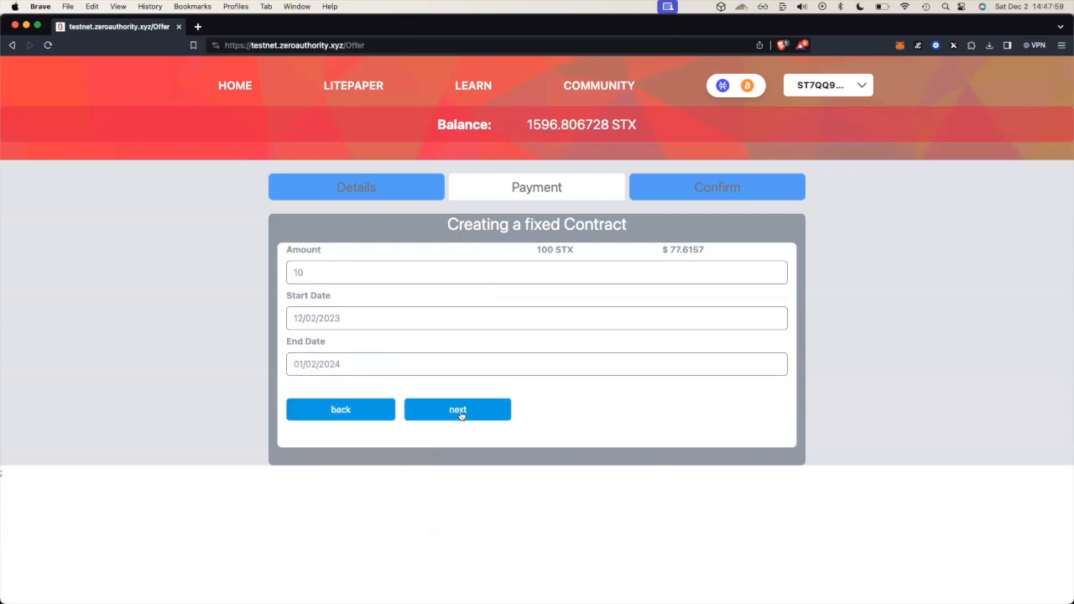
{"action": "left_click", "coordinate": [458, 411]}
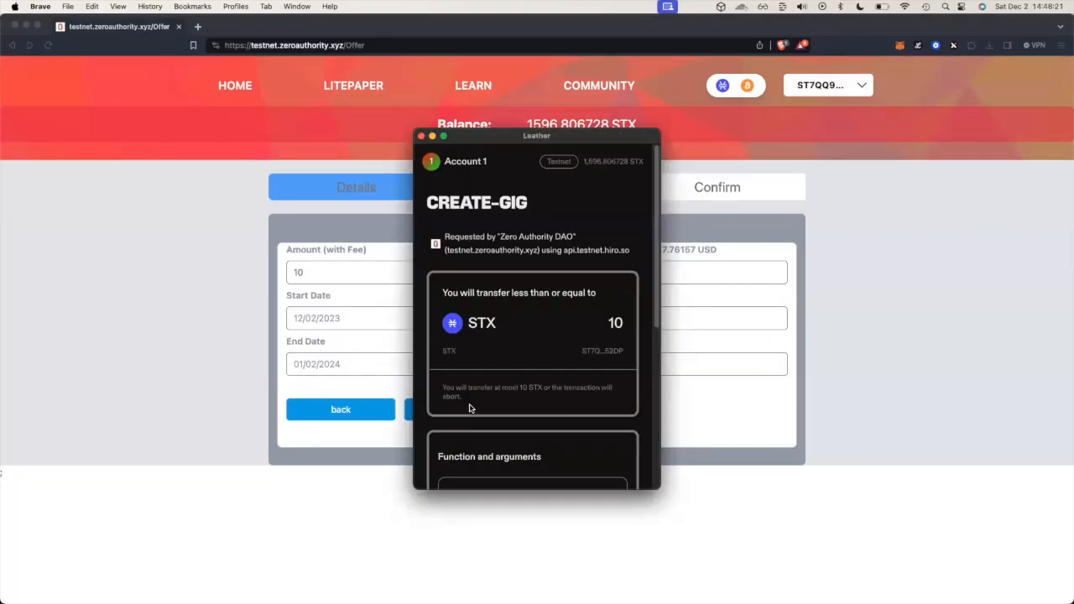
- Confirm the create-gig transaction in the wallet with the Standard fee and dismiss the broadcast notice in the marketplace
{"action": "scroll", "coordinate": [470, 409], "scroll_direction": "down", "scroll_amount": 5}
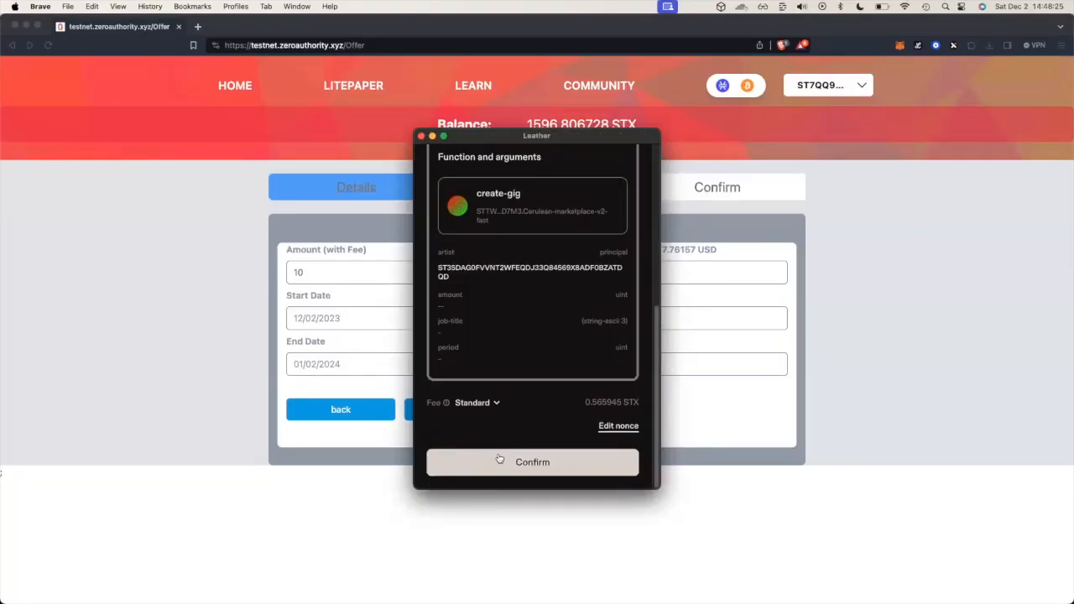
{"action": "left_click", "coordinate": [499, 461]}
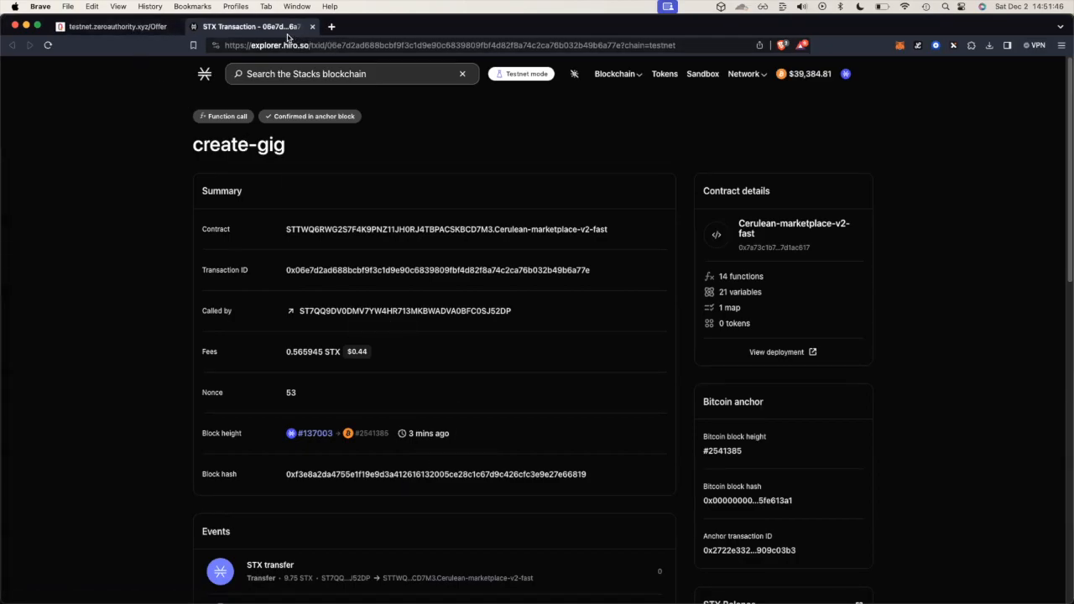
{"action": "left_click", "coordinate": [153, 33]}
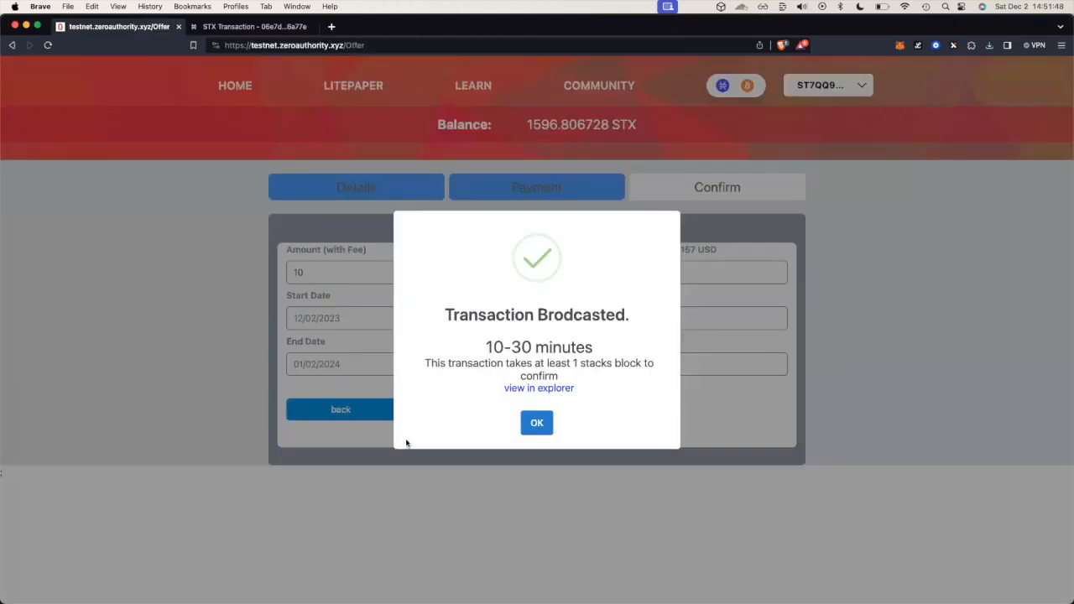
{"action": "left_click", "coordinate": [536, 411]}
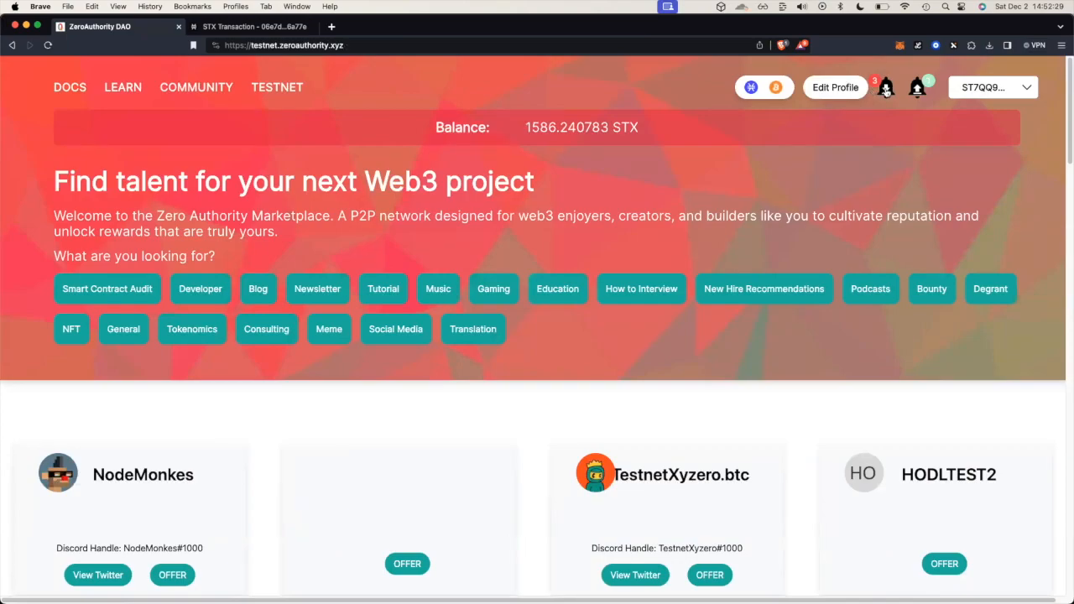
- Check the sent offers and review the pending NFT gig offer from the receiving account
{"action": "left_click", "coordinate": [918, 89]}
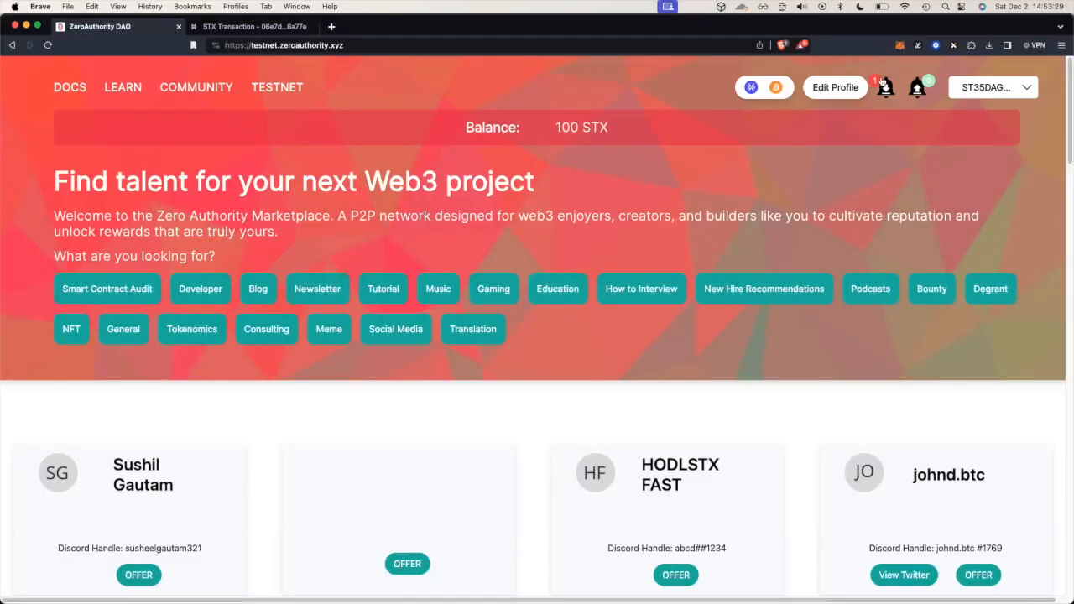
{"action": "left_click", "coordinate": [886, 85]}
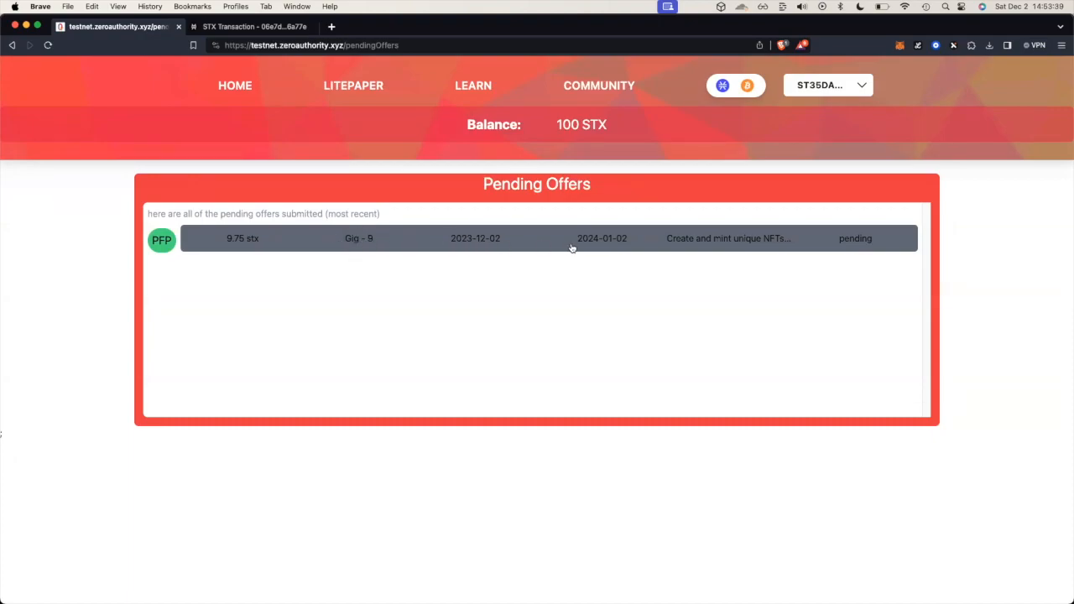
{"action": "left_click", "coordinate": [718, 242]}
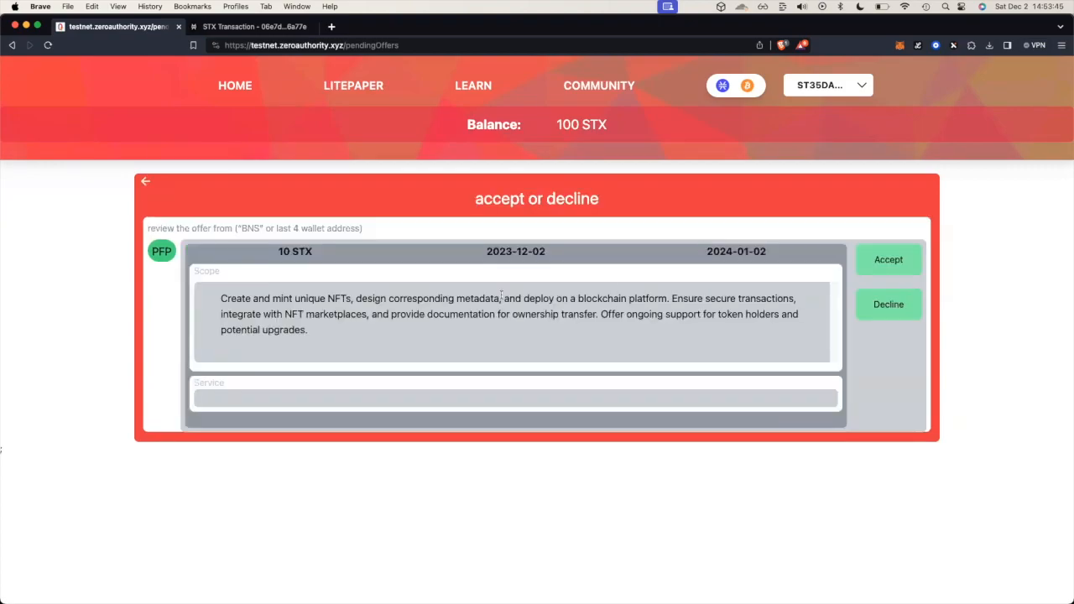
{"action": "left_click", "coordinate": [146, 183]}
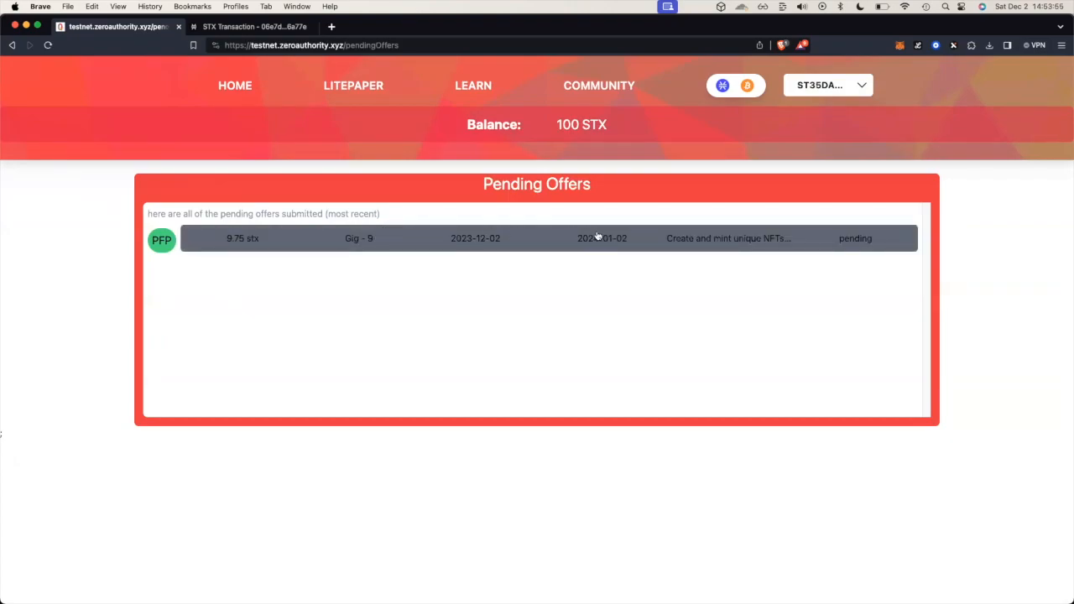
{"action": "left_click", "coordinate": [857, 241]}
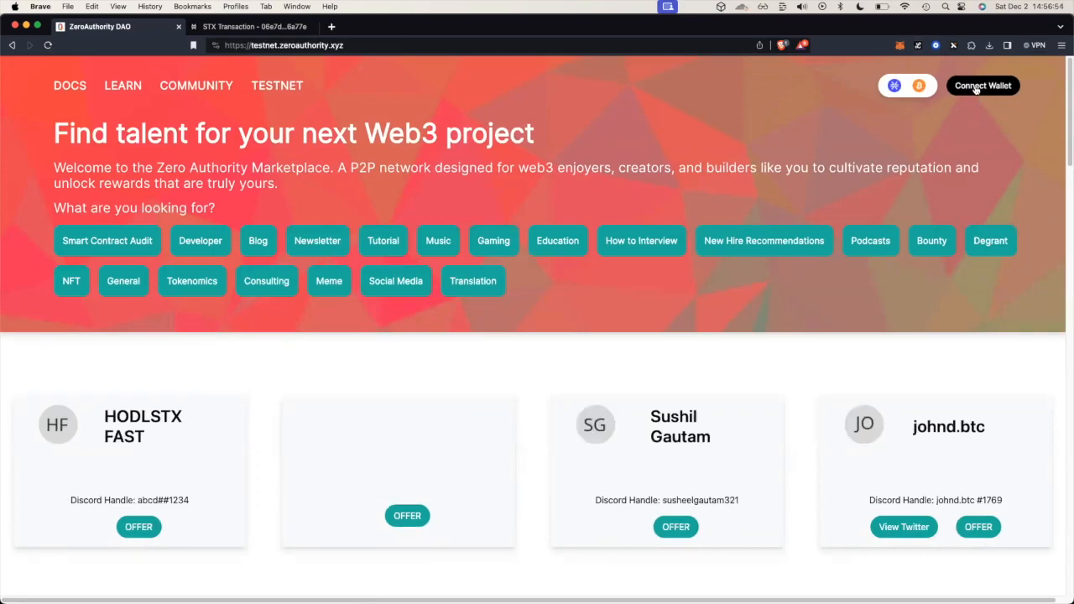
- Connect the wallet by signing the login message, and re-enter the name NodeMonkes in the web3 profile
{"action": "left_click", "coordinate": [975, 87]}
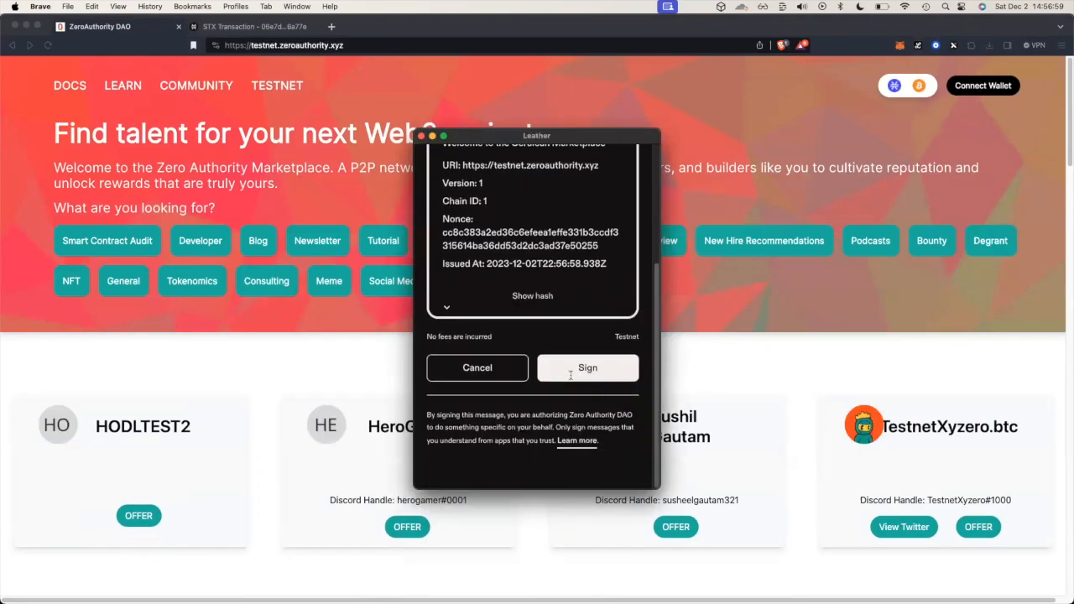
{"action": "left_click", "coordinate": [588, 395]}
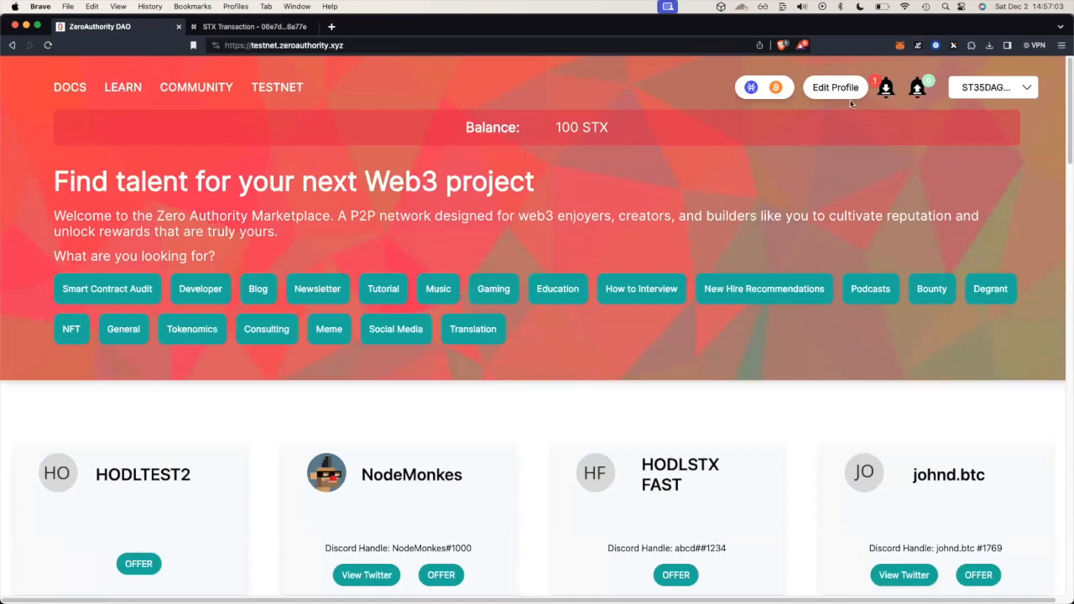
{"action": "left_click", "coordinate": [841, 92]}
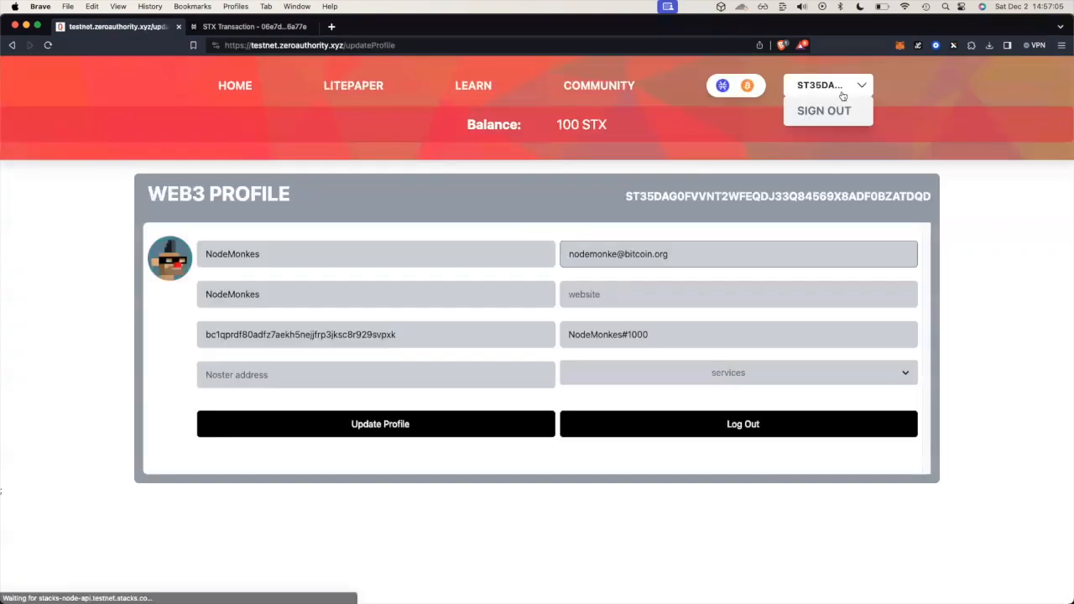
{"action": "left_click", "coordinate": [487, 258]}
{"action": "key", "text": "super+a"}
{"action": "key", "text": "super+c"}
{"action": "key", "text": "BackSpace"}
{"action": "key", "text": "super+v"}
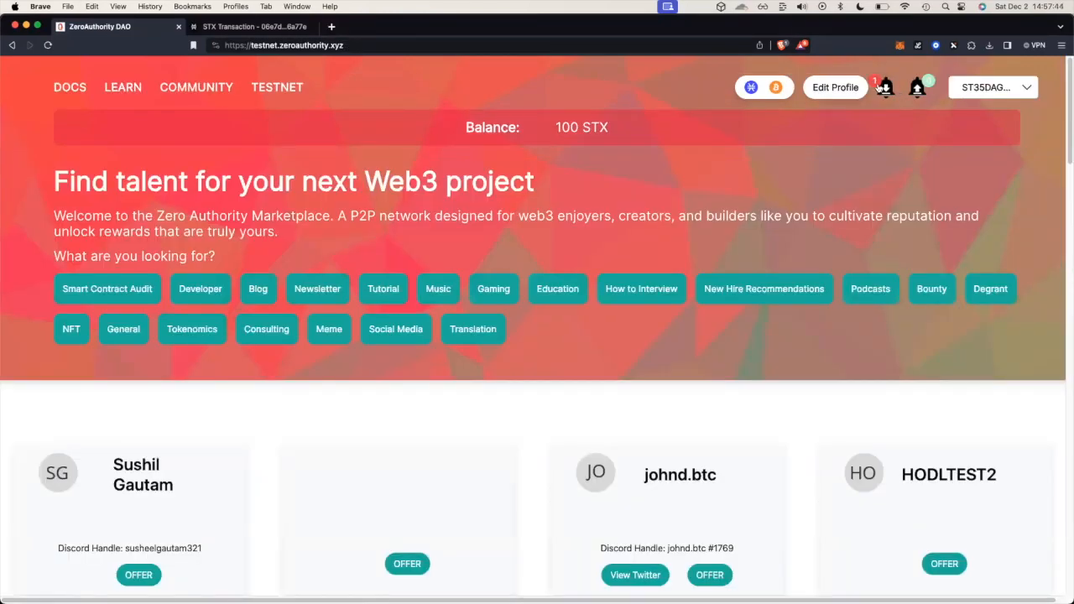
- Accept the pending Gig - 9 offer and confirm the accept-gig transaction in the wallet with the Standard fee
{"action": "left_click", "coordinate": [885, 87]}
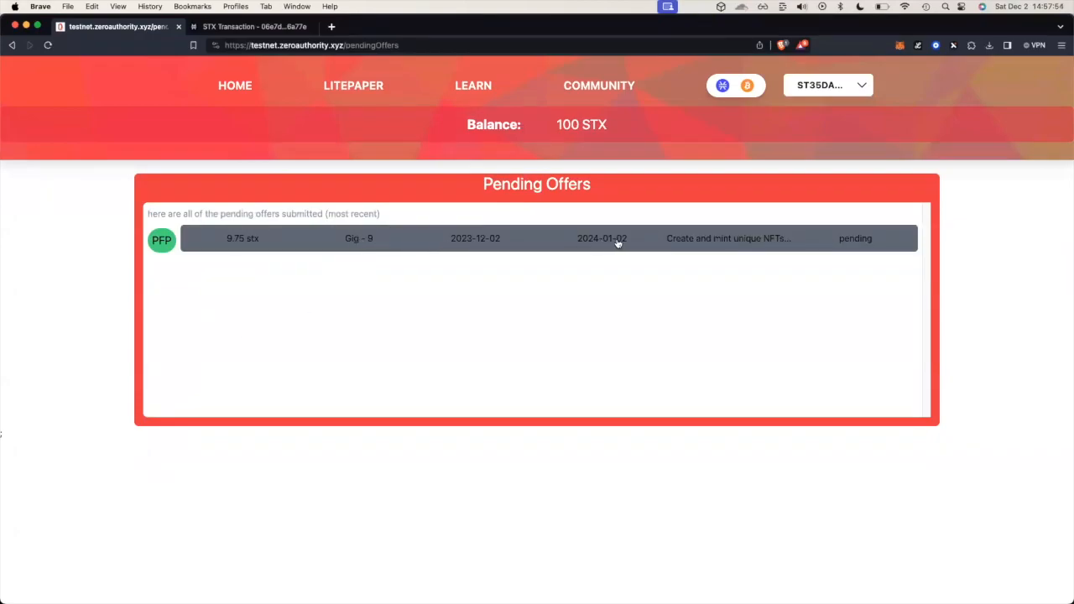
{"action": "left_click", "coordinate": [854, 242]}
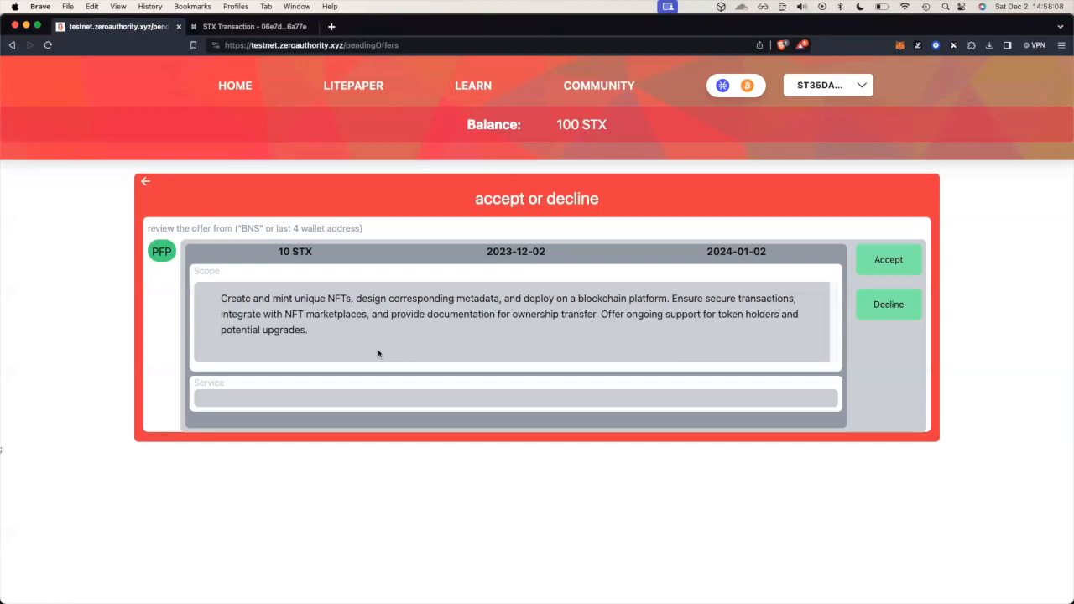
{"action": "left_click", "coordinate": [918, 262]}
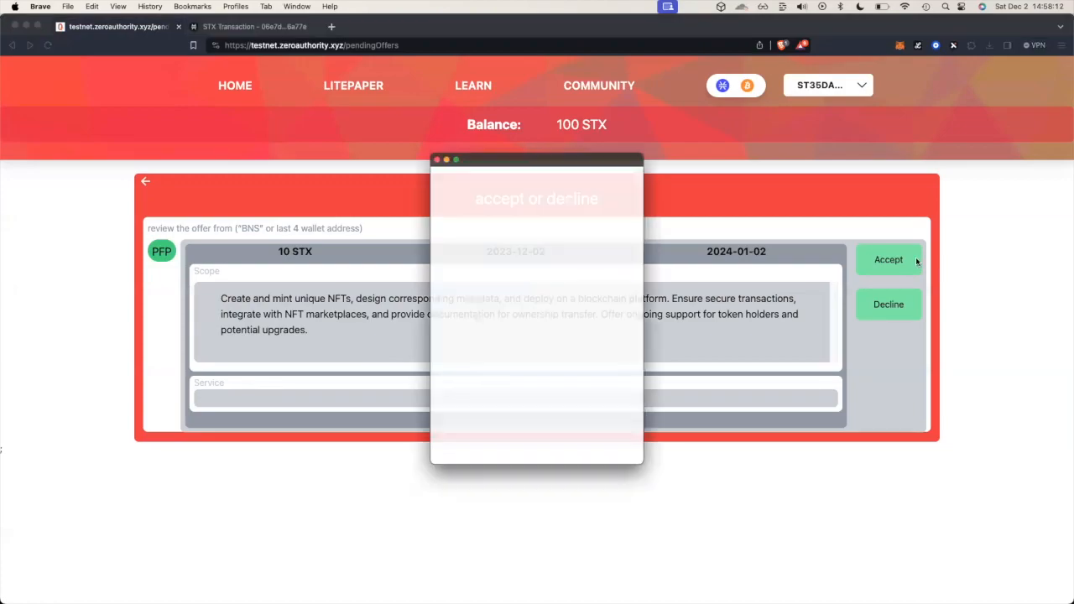
{"action": "scroll", "coordinate": [630, 434], "scroll_direction": "down", "scroll_amount": 3}
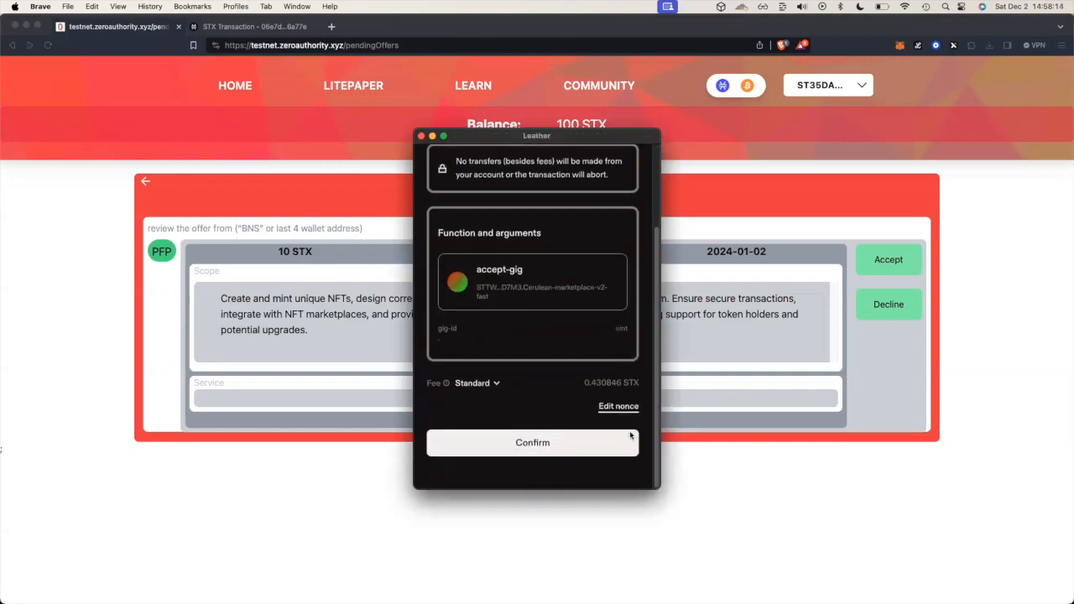
{"action": "left_click", "coordinate": [560, 466]}
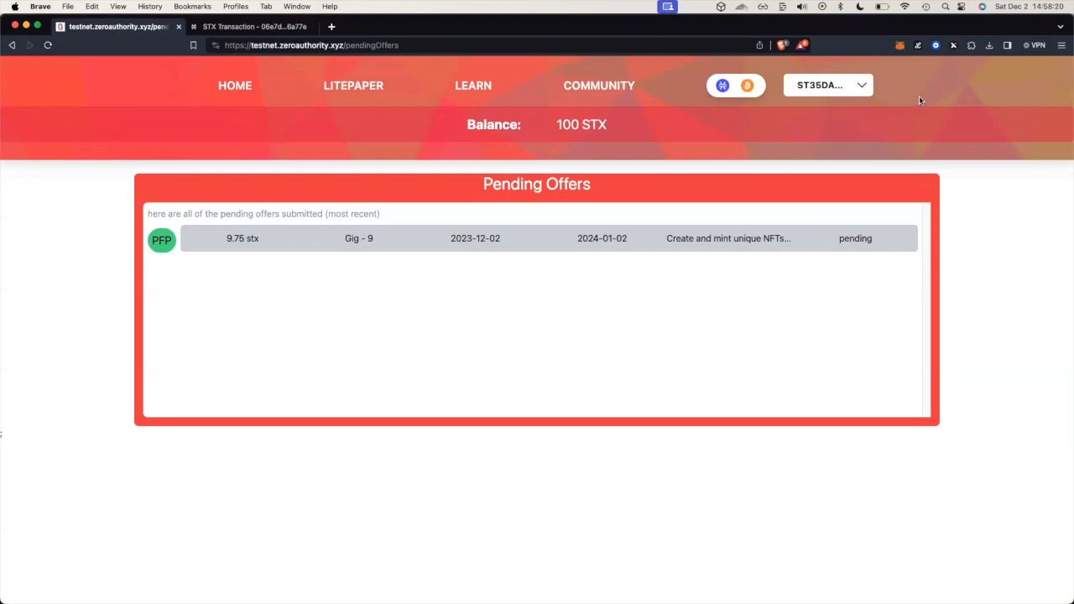
- Examine the accept-gig transaction from the wallet's activity in the explorer, and check it against the create-gig transaction and the pending offers
{"action": "left_click", "coordinate": [918, 45]}
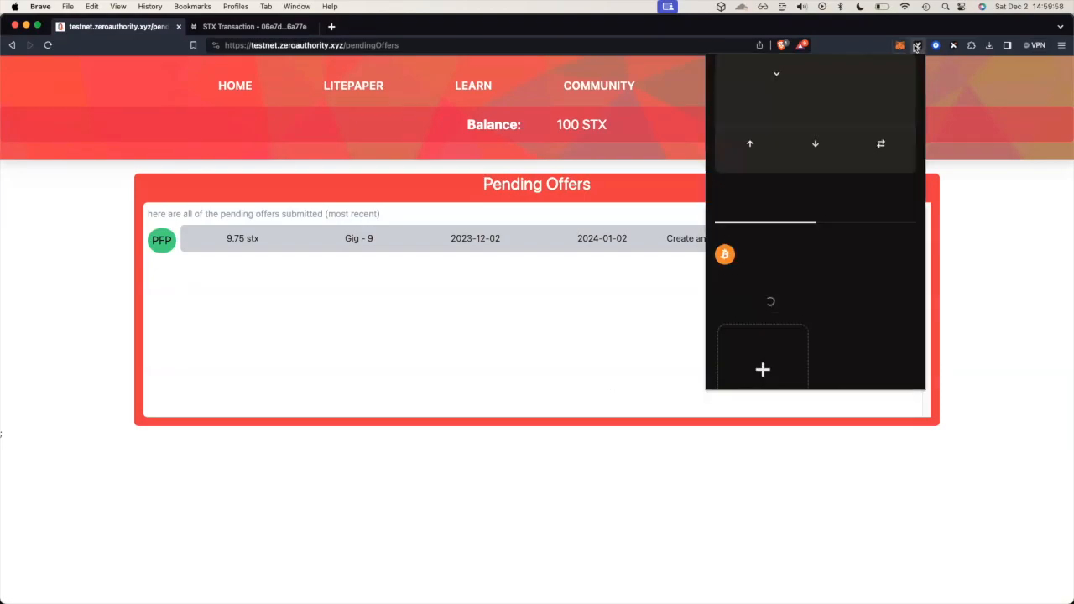
{"action": "left_click", "coordinate": [856, 252]}
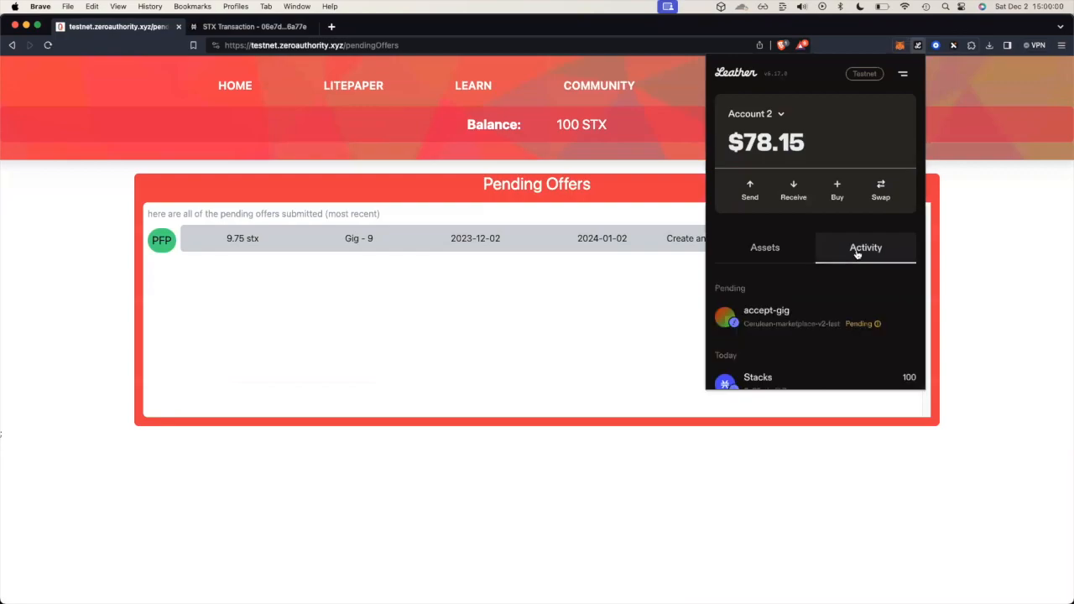
{"action": "mouse_move", "coordinate": [800, 311]}
{"action": "left_click", "coordinate": [800, 311]}
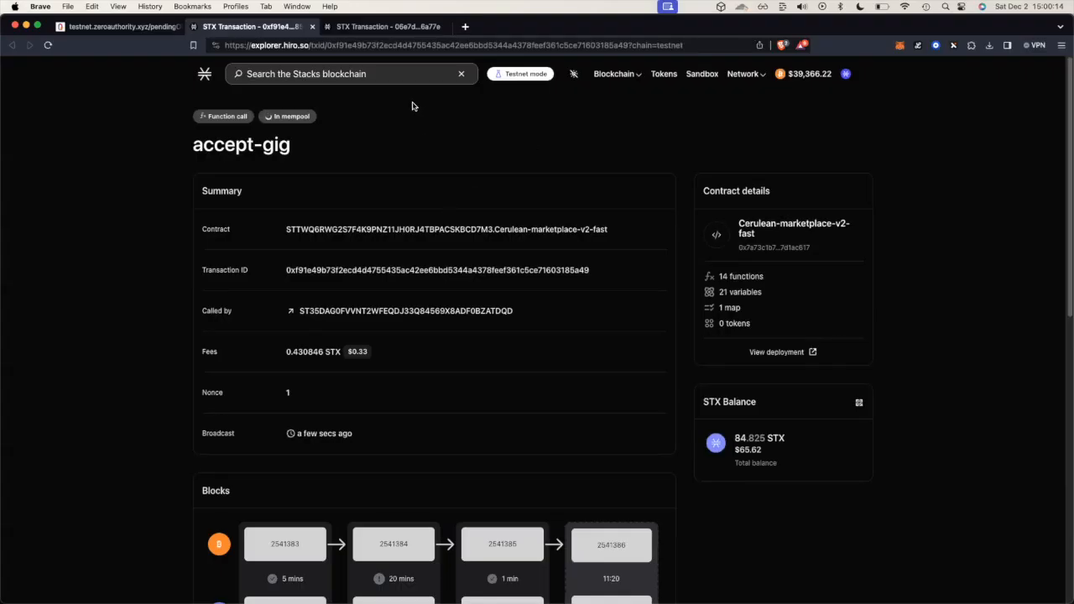
{"action": "left_click", "coordinate": [397, 28]}
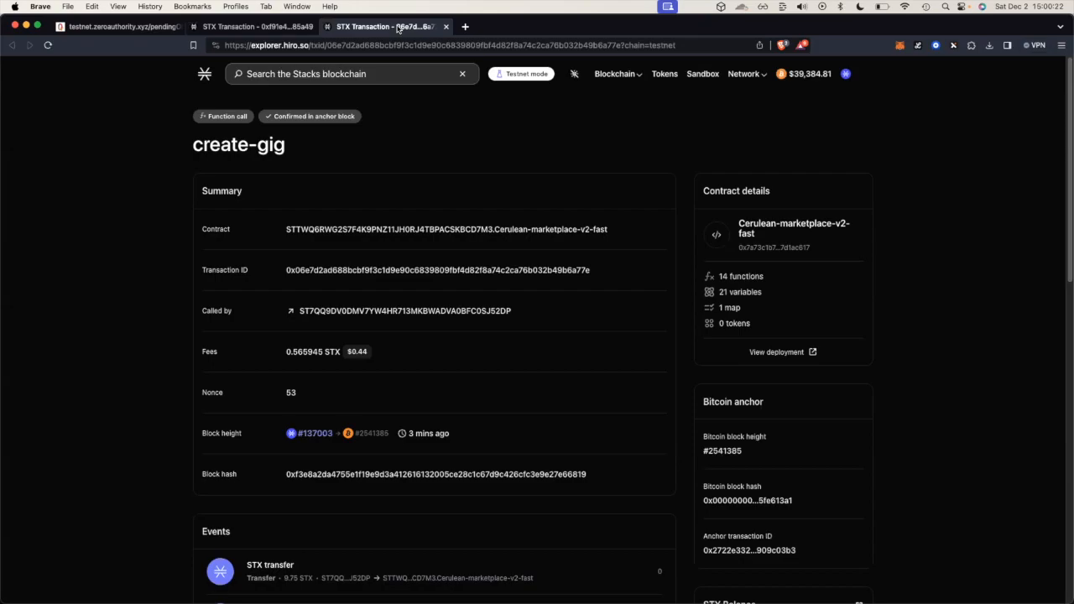
{"action": "left_click", "coordinate": [117, 26]}
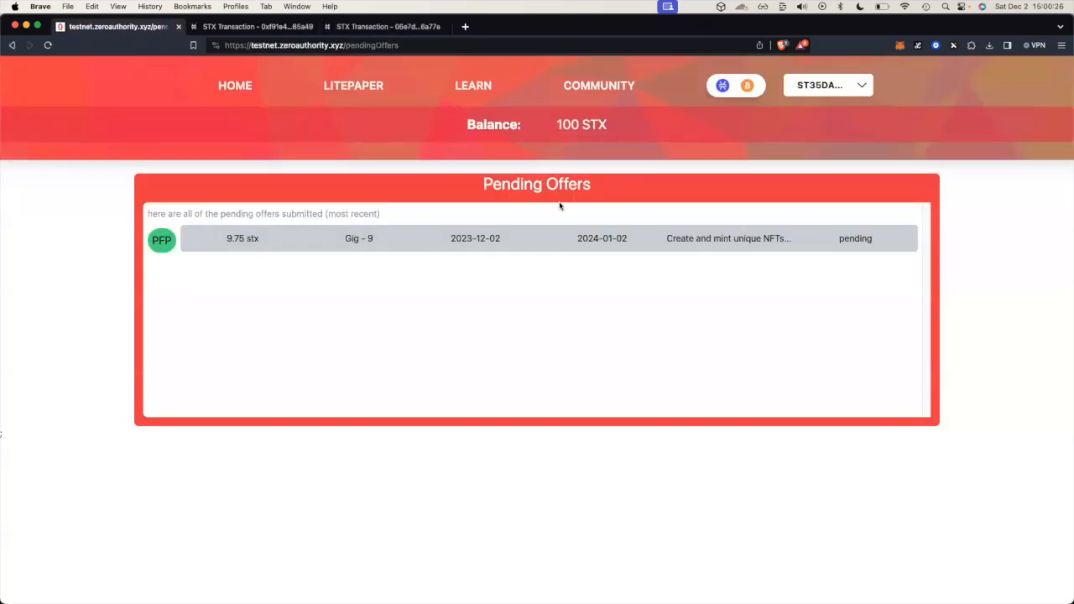
{"action": "left_click", "coordinate": [262, 26]}
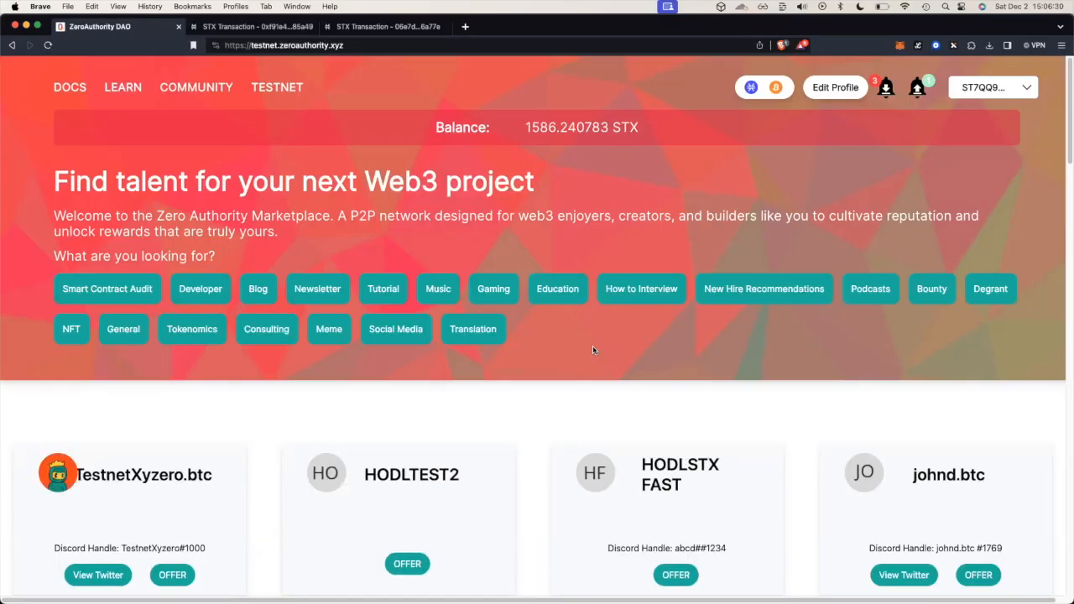
- Browse the marketplace's NFT talent category, return to the home page and check the sent offers
{"action": "left_click", "coordinate": [75, 334]}
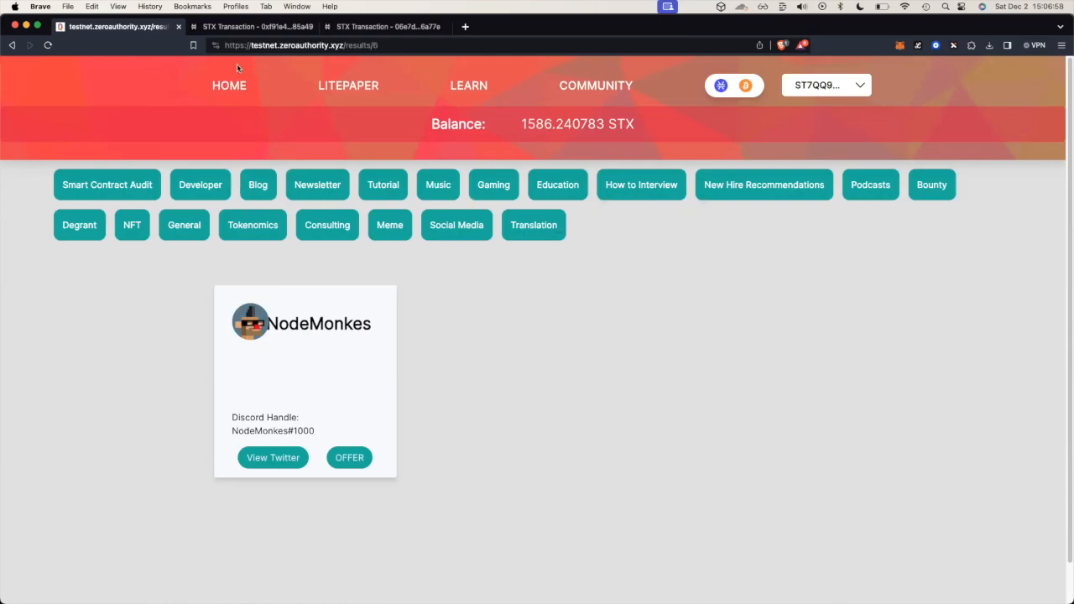
{"action": "left_click", "coordinate": [229, 86]}
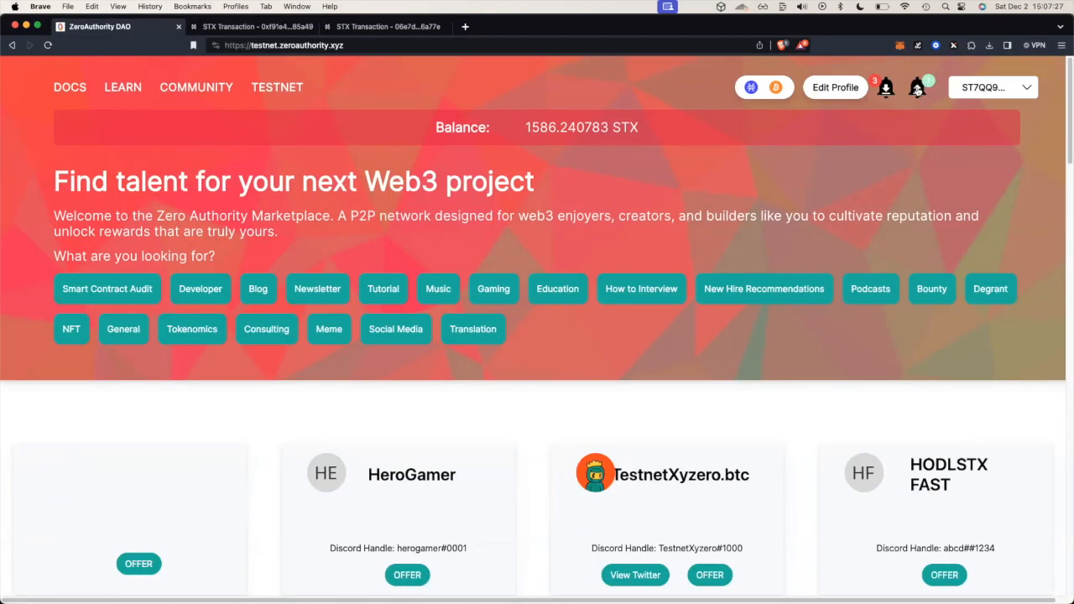
{"action": "left_click", "coordinate": [918, 88]}
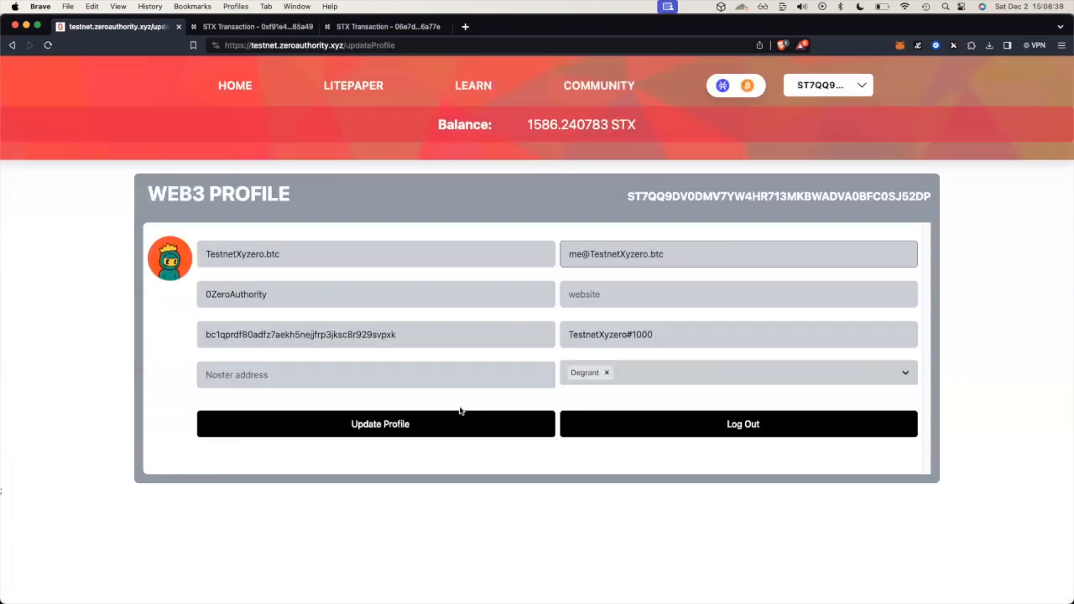
- Save the client account's profile with the Degrant service and return to the marketplace home page
{"action": "left_click", "coordinate": [444, 422]}
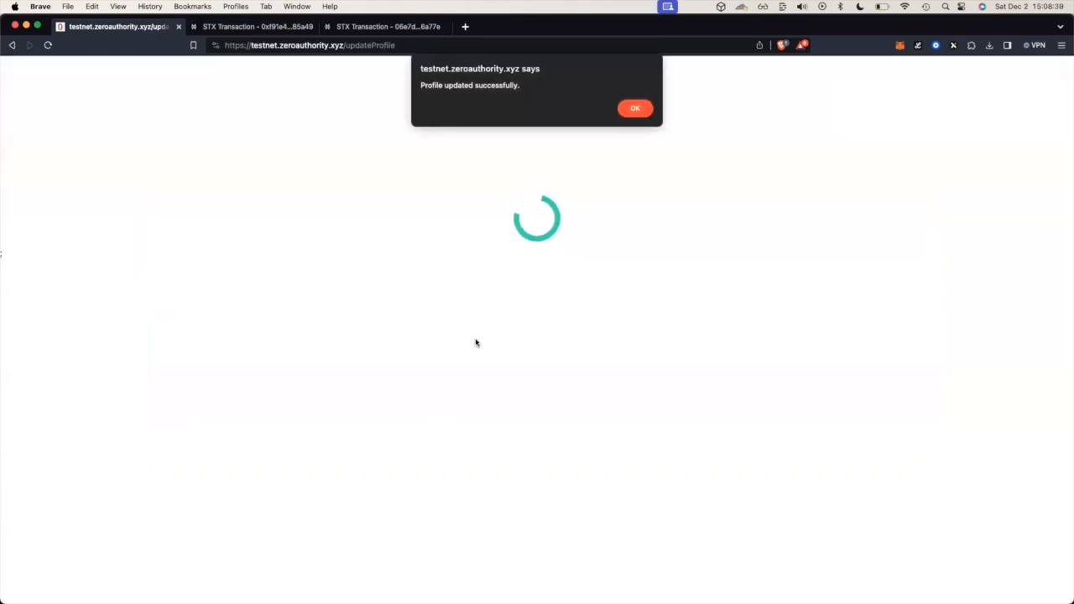
{"action": "left_click", "coordinate": [634, 107]}
{"action": "left_click", "coordinate": [234, 83]}
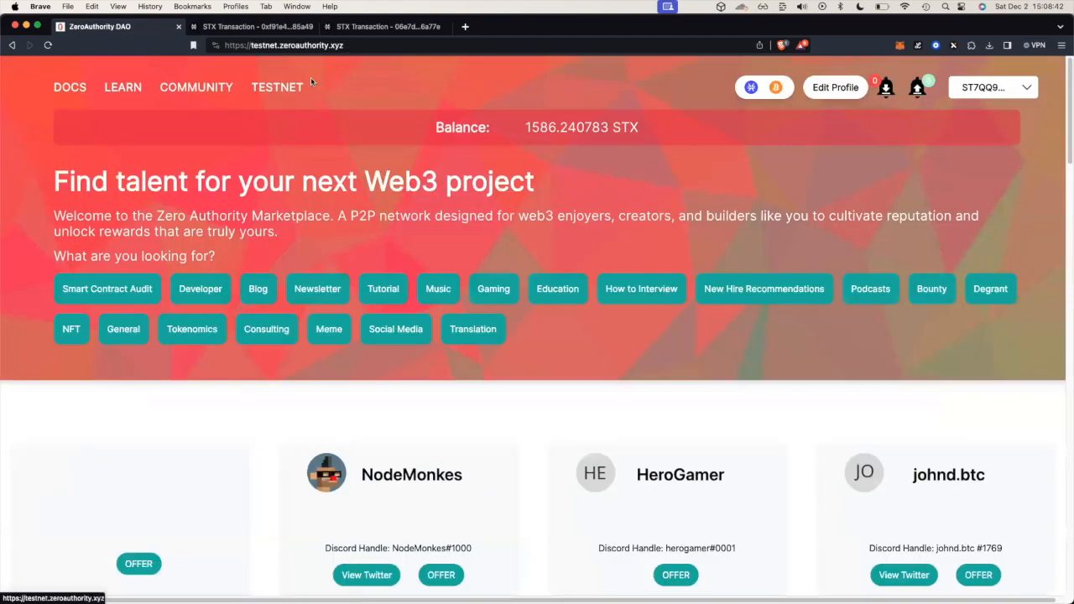
- Open the accepted Gig - 9 from the client's pending work for its final work rating
{"action": "left_click", "coordinate": [918, 88]}
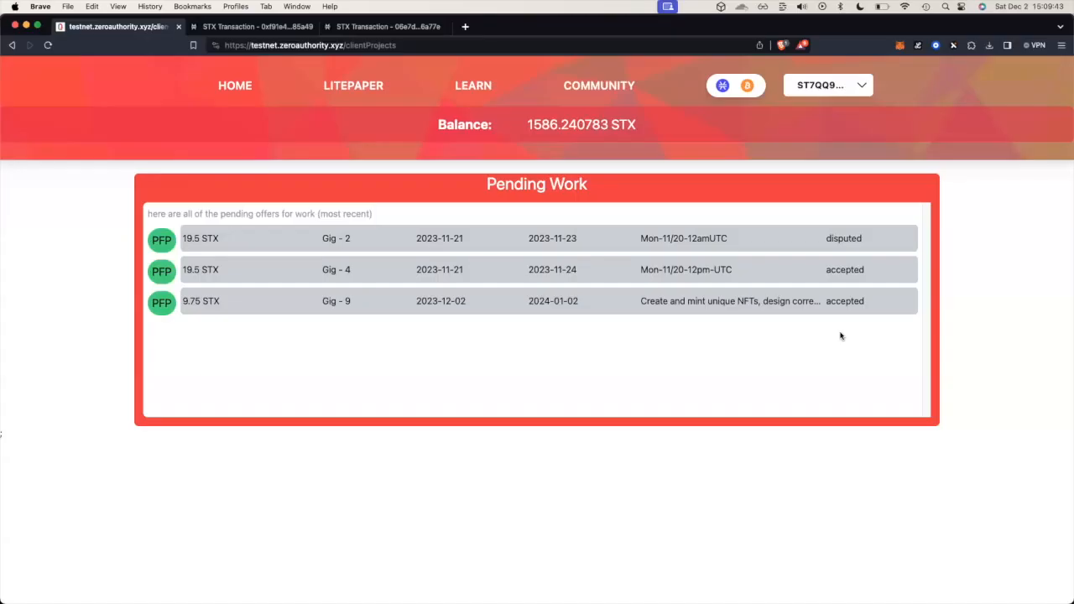
{"action": "left_click", "coordinate": [846, 309]}
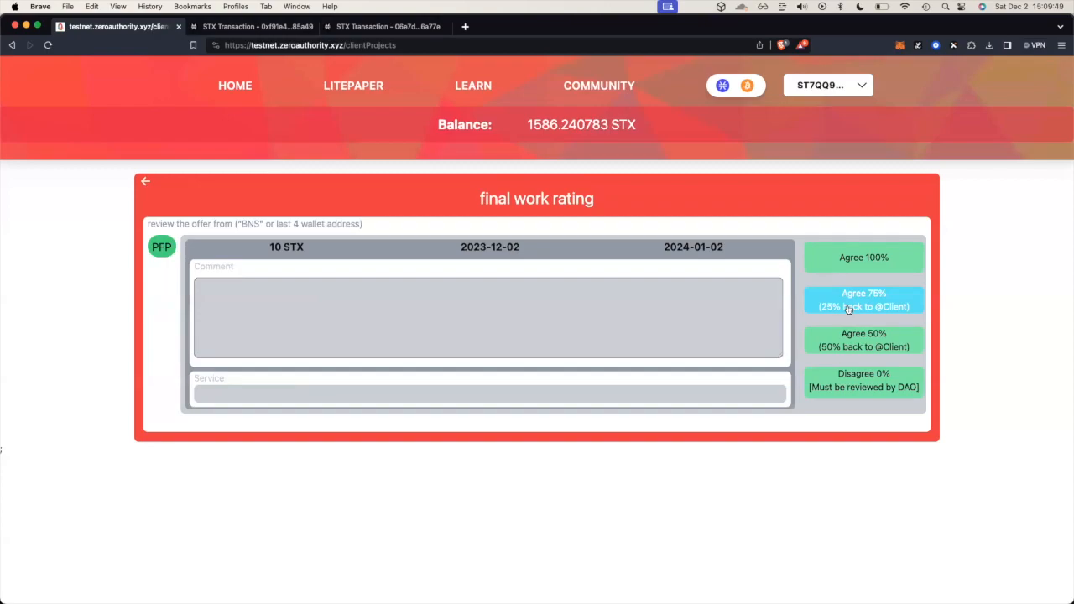
{"action": "left_click", "coordinate": [892, 265]}
{"action": "left_click", "coordinate": [579, 340]}
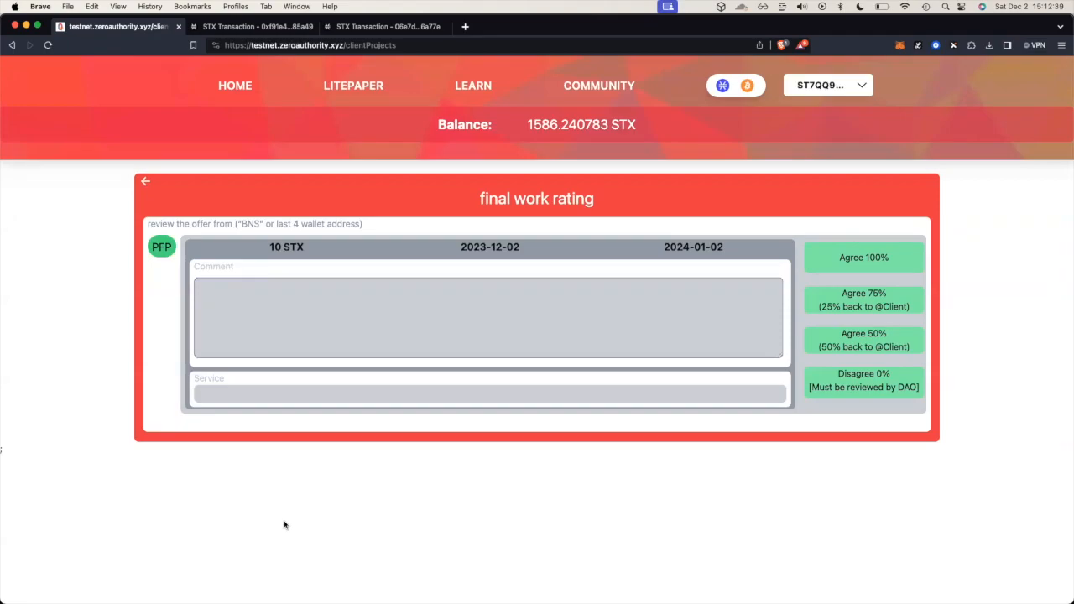
- Add a comment praising the exceptional service and flawless execution, submit an Agree 100% rating and review the satisfaction-vote-gig-as-client request in the wallet
{"action": "left_click", "coordinate": [293, 324]}
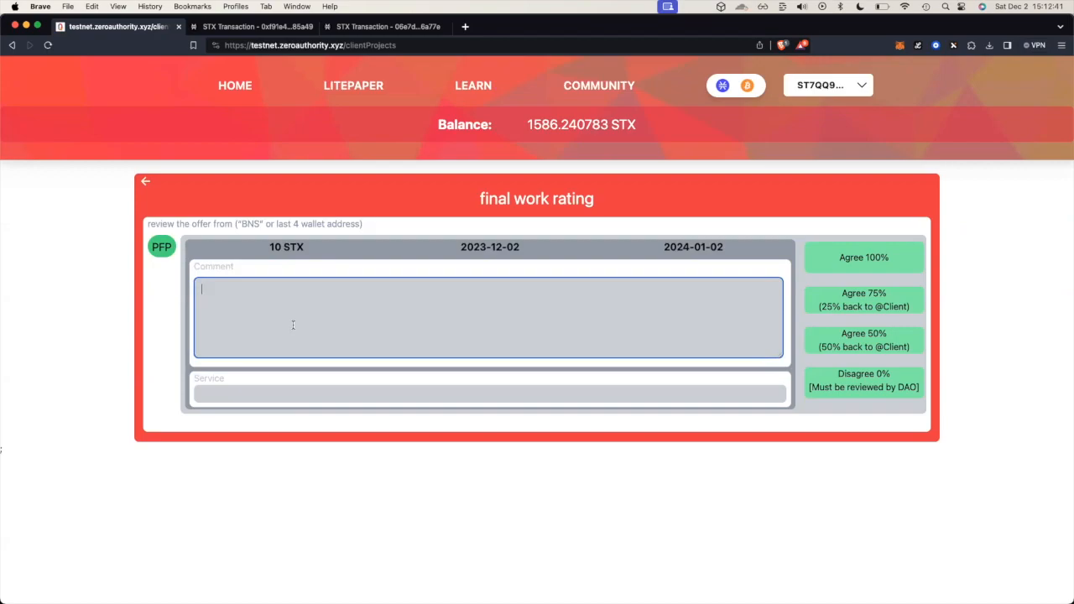
{"action": "type", "text": "Thrilled with the exceptional service! Your team's expertise and dedication surpassed our expectations. The project was executed flawlessly, delivering outstanding results on time. Thank you for a seamless collaboration and for turning our vision into a reality. Looking forward to future partnerships!"}
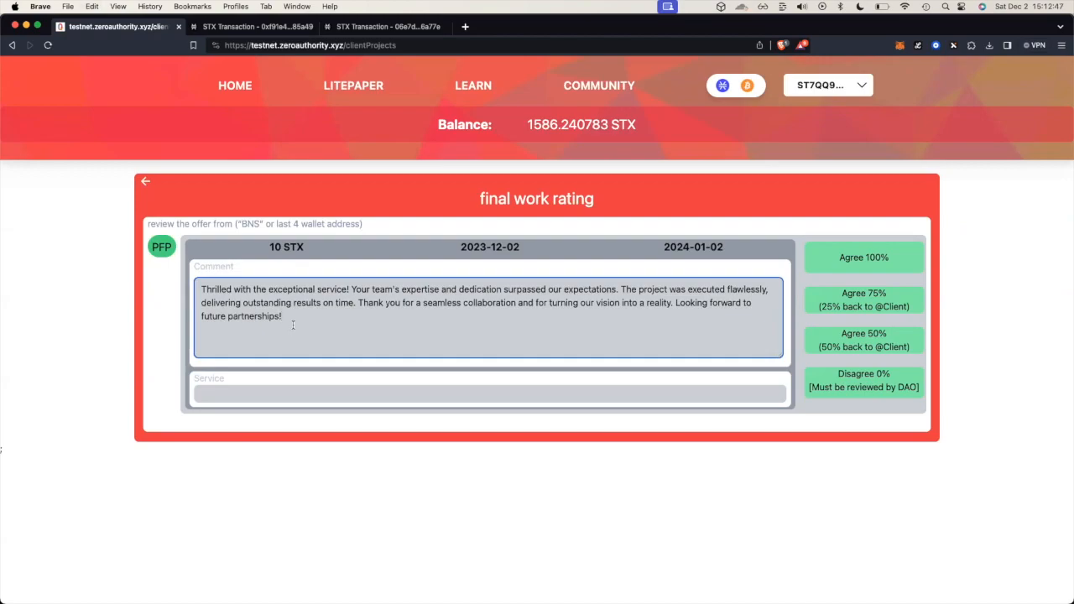
{"action": "left_click", "coordinate": [832, 266]}
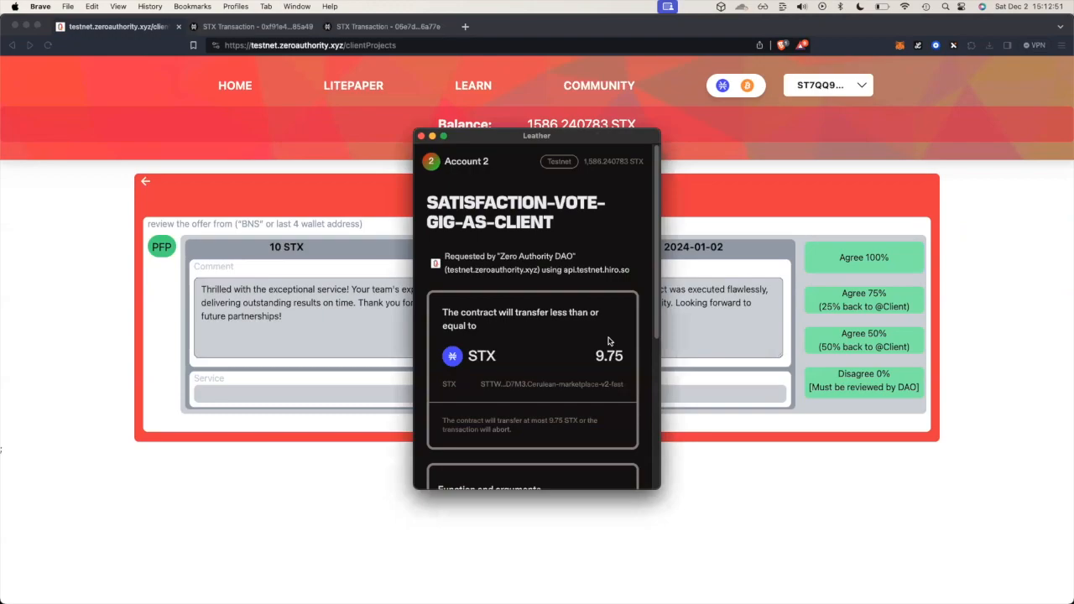
{"action": "scroll", "coordinate": [610, 341], "scroll_direction": "down", "scroll_amount": 5}
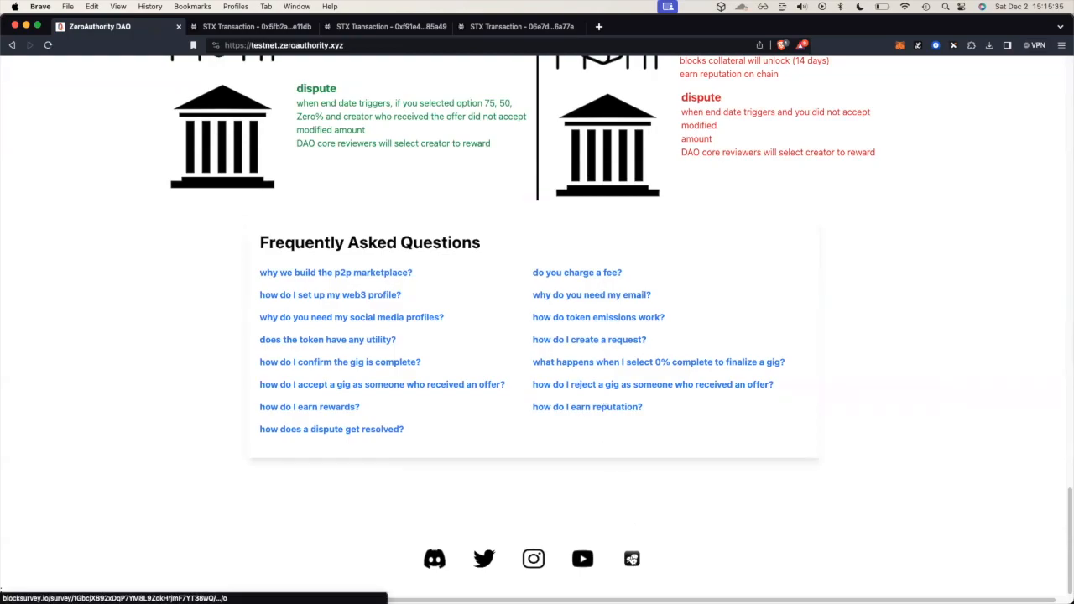
- Open the feedback survey from the marketplace's footer and start it
{"action": "left_click", "coordinate": [632, 559]}
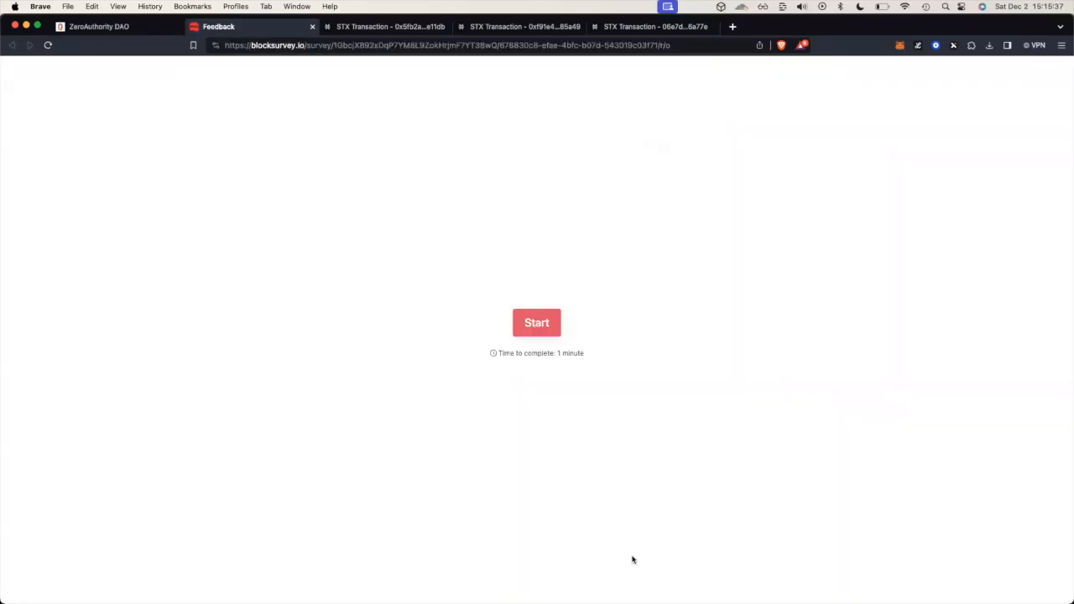
{"action": "left_click", "coordinate": [546, 323]}
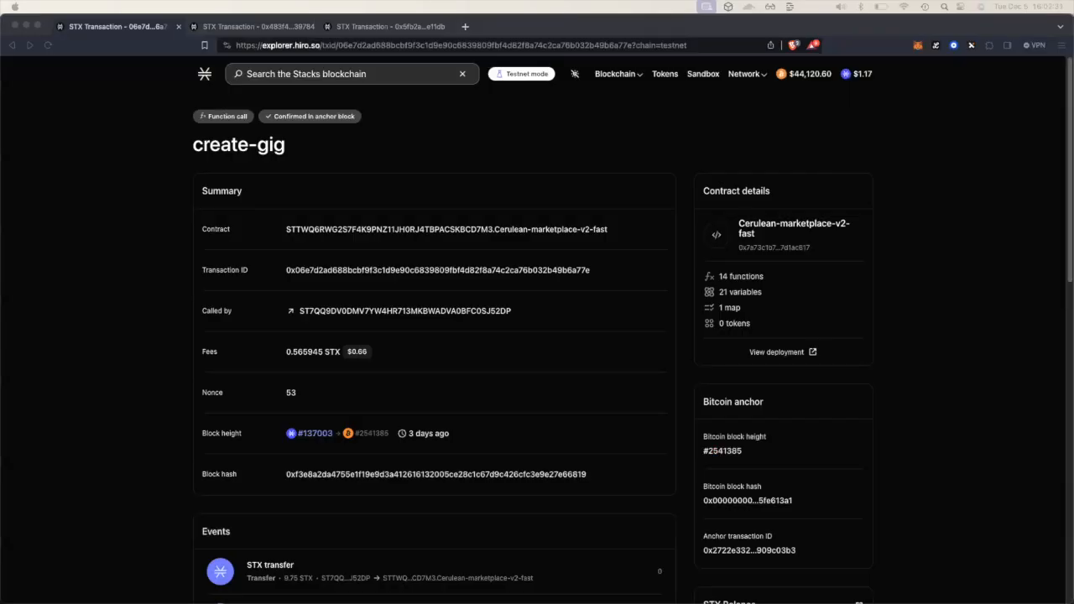
- Review the create-gig, accept-gig and satisfaction-vote-gig-as-client transactions in the explorer, including the vote's transfer event, function result, arguments and post conditions
{"action": "left_click", "coordinate": [76, 175]}
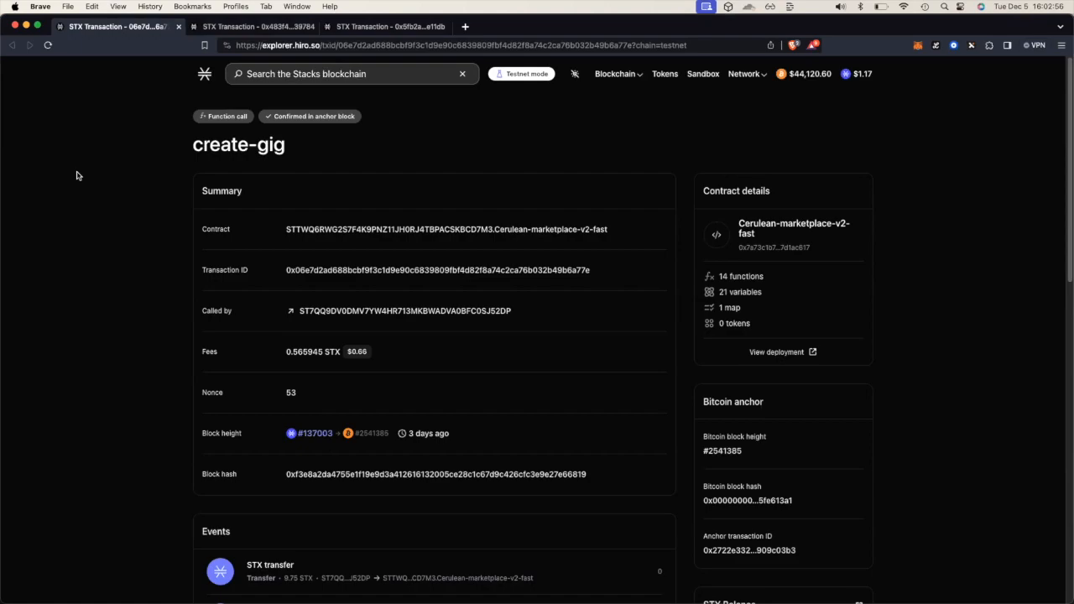
{"action": "key", "text": "ctrl+Tab"}
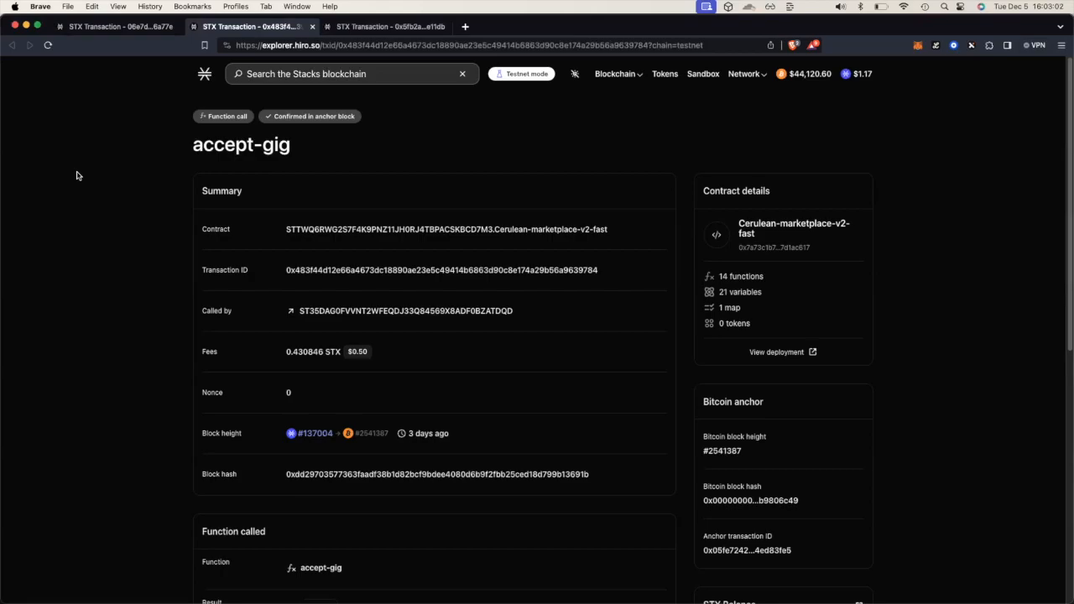
{"action": "key", "text": "ctrl+Tab"}
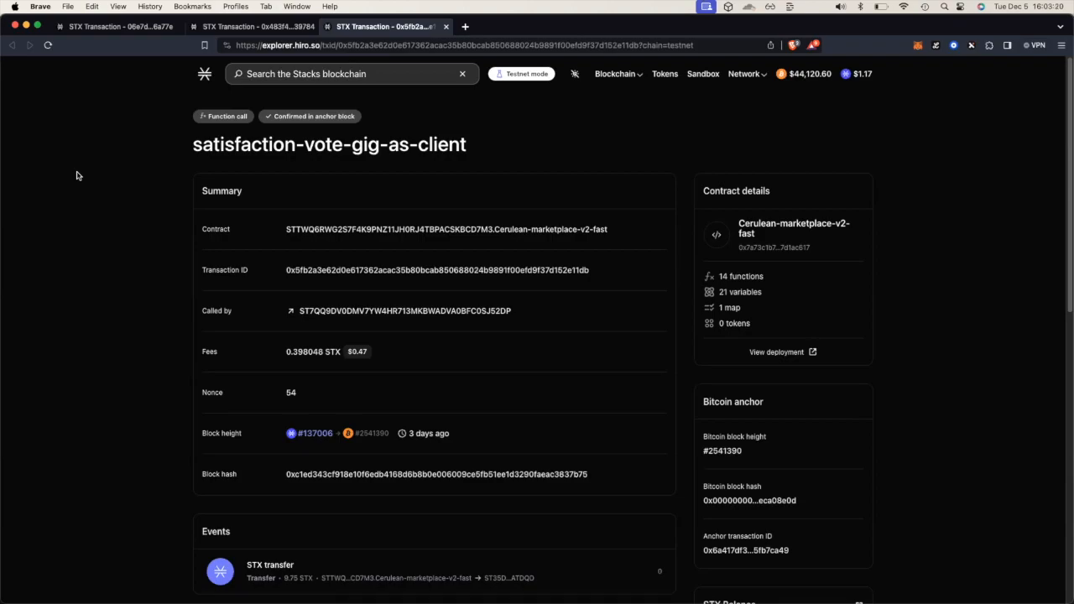
{"action": "scroll", "coordinate": [76, 175], "scroll_direction": "down", "scroll_amount": 8}
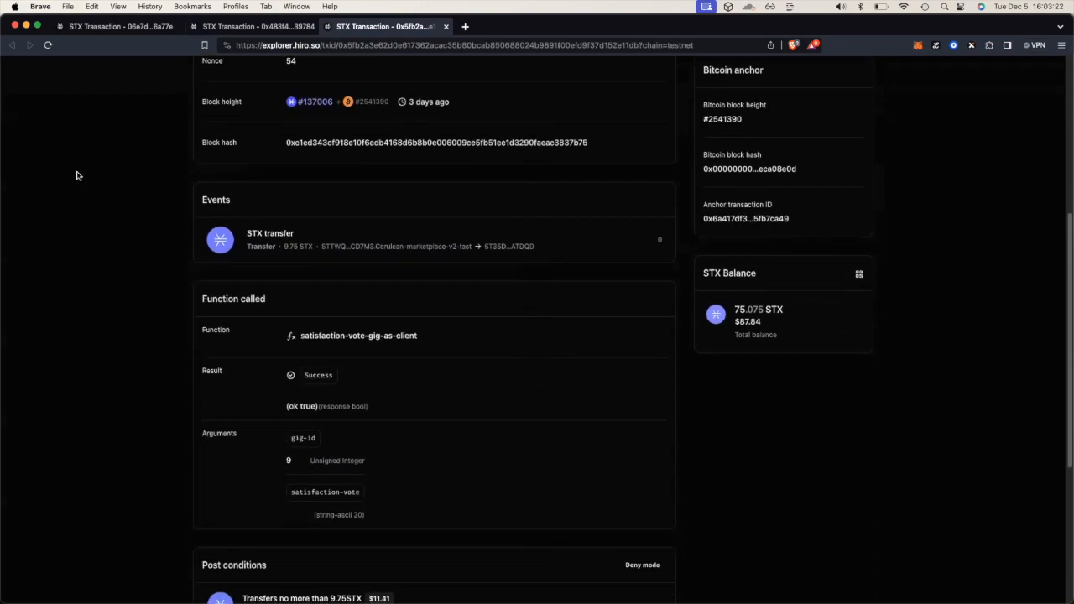
{"action": "scroll", "coordinate": [77, 174], "scroll_direction": "down", "scroll_amount": 1}
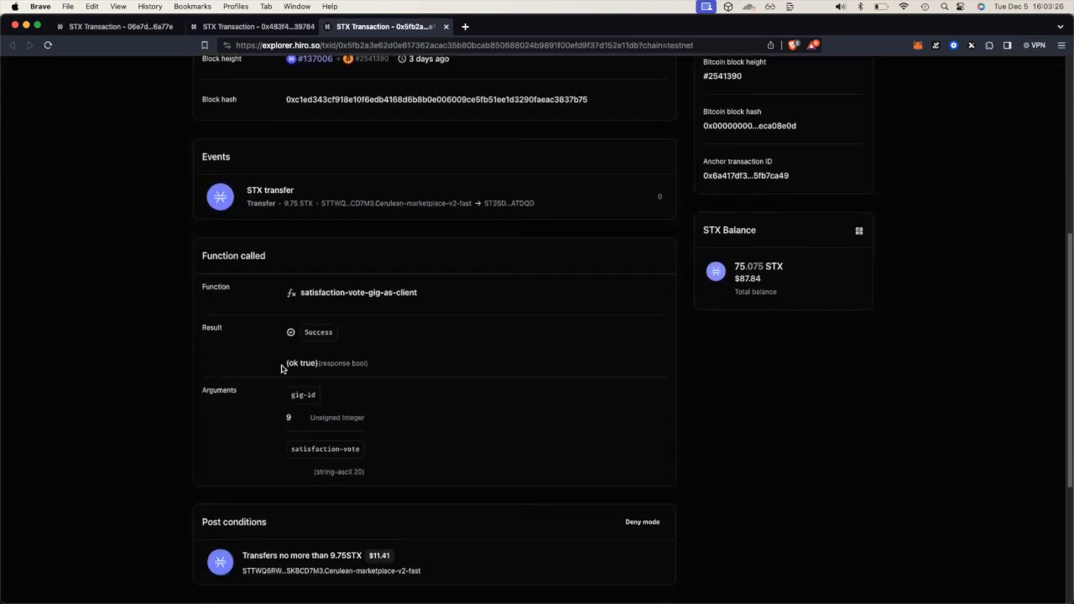
{"action": "scroll", "coordinate": [282, 368], "scroll_direction": "down", "scroll_amount": 3}
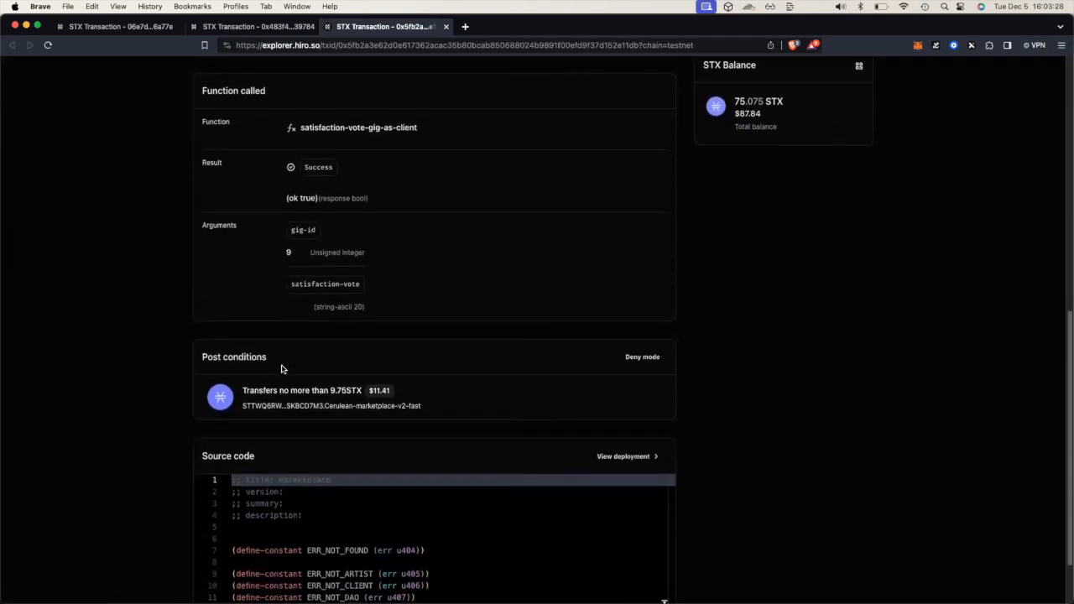
{"action": "scroll", "coordinate": [282, 369], "scroll_direction": "up", "scroll_amount": 12}
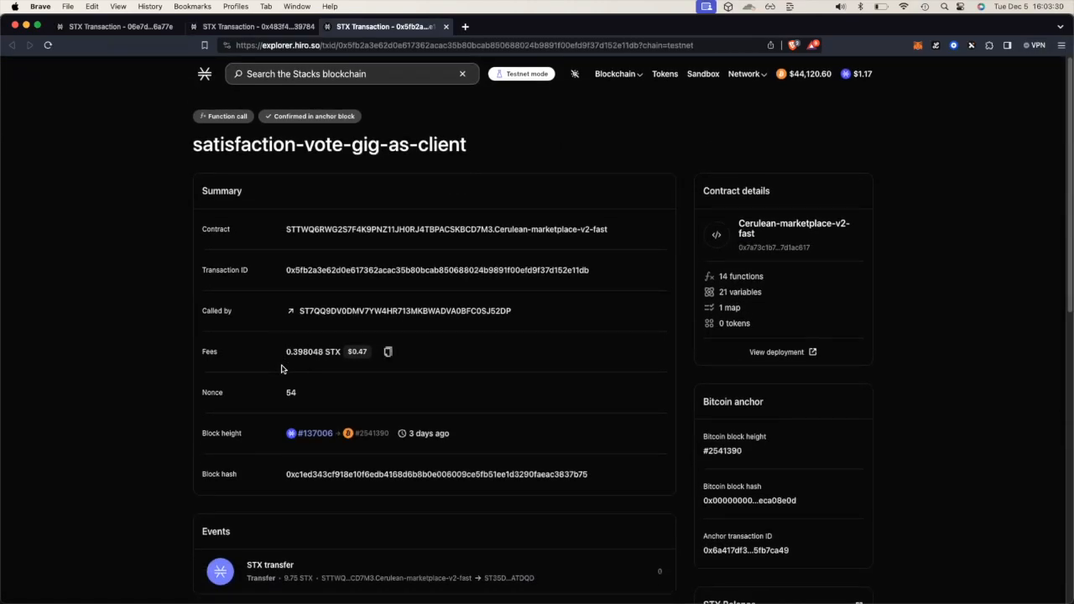